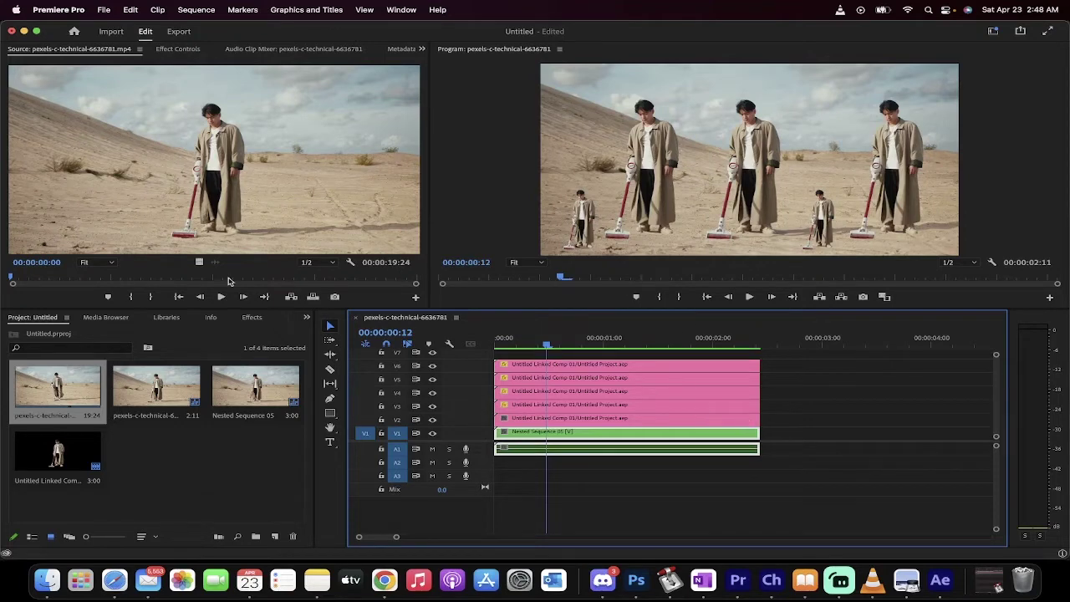
Step: Preview the original desert clip and scrub the sequence to review the existing clones
{"action": "left_click", "coordinate": [222, 297]}
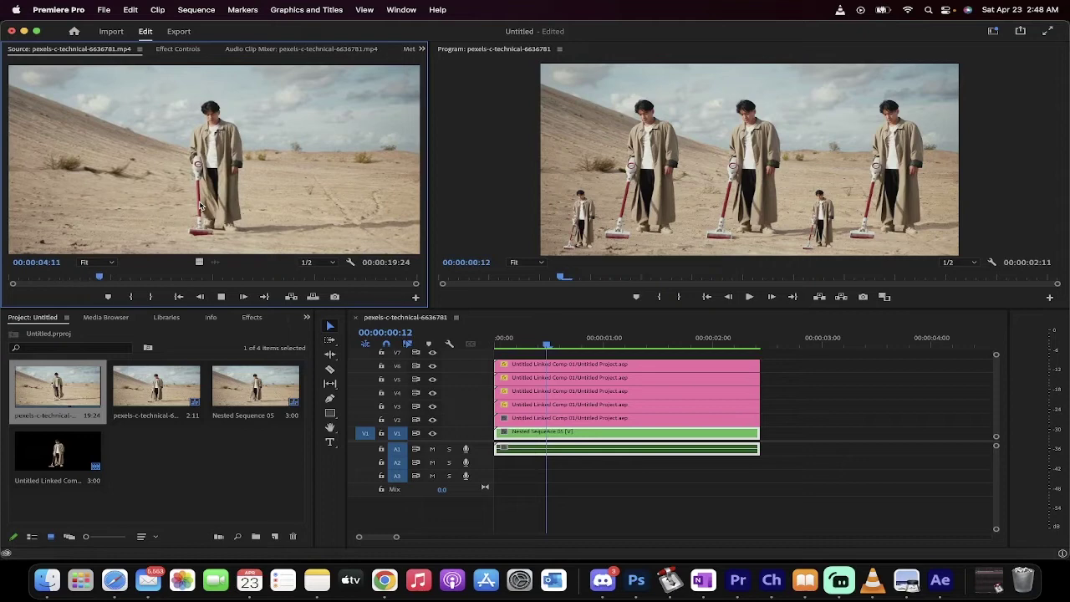
{"action": "left_click_drag", "start_coordinate": [125, 278], "coordinate": [7, 279]}
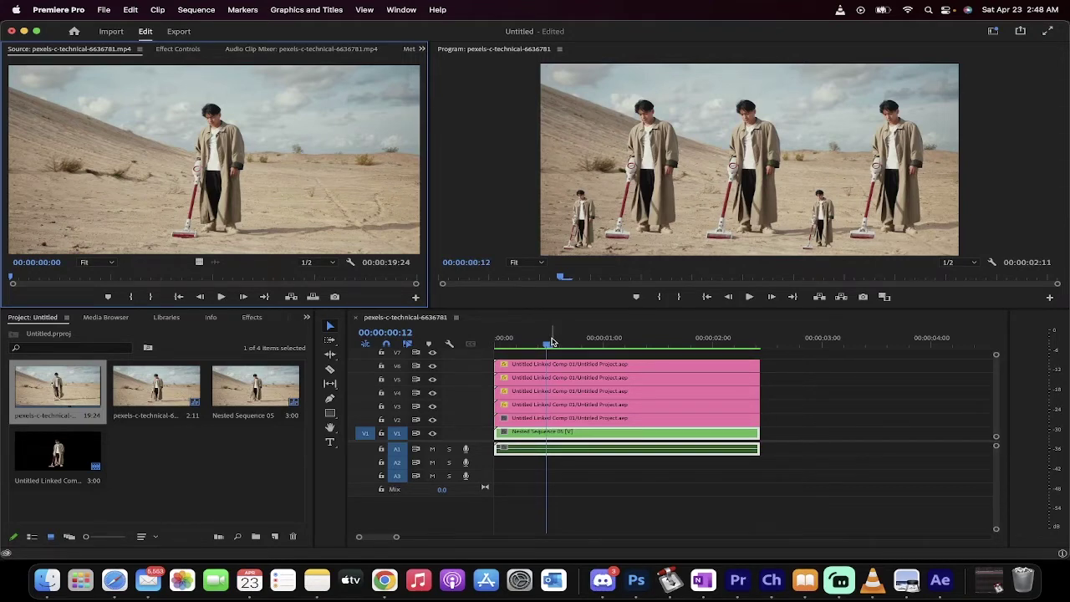
{"action": "left_click_drag", "start_coordinate": [552, 339], "coordinate": [493, 341]}
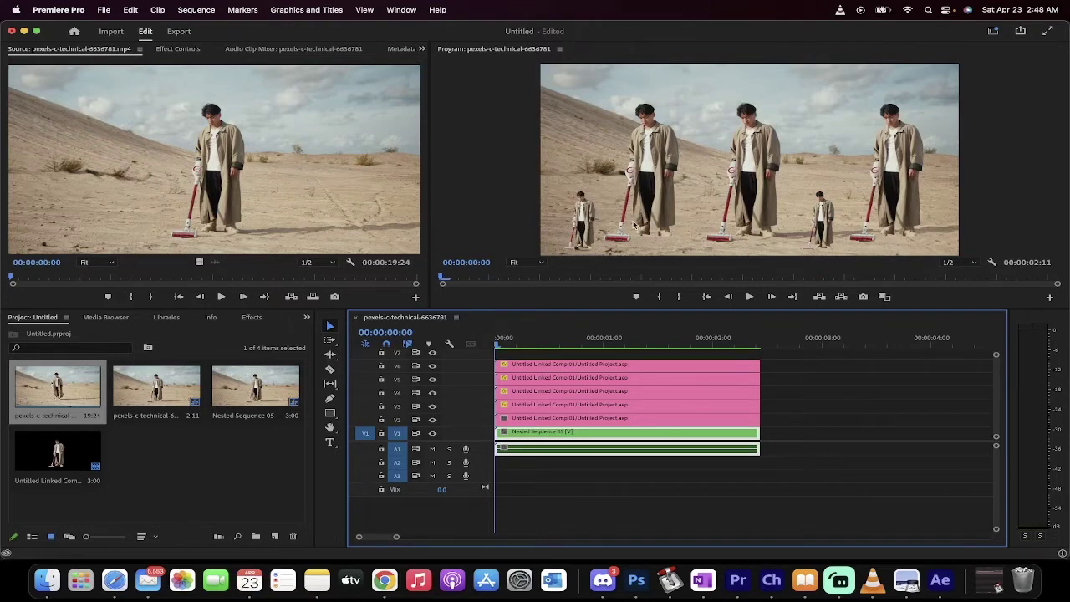
{"action": "mouse_move", "coordinate": [498, 341]}
{"action": "left_mouse_down"}
{"action": "mouse_move", "coordinate": [647, 341]}
{"action": "mouse_move", "coordinate": [488, 340]}
{"action": "left_mouse_up"}
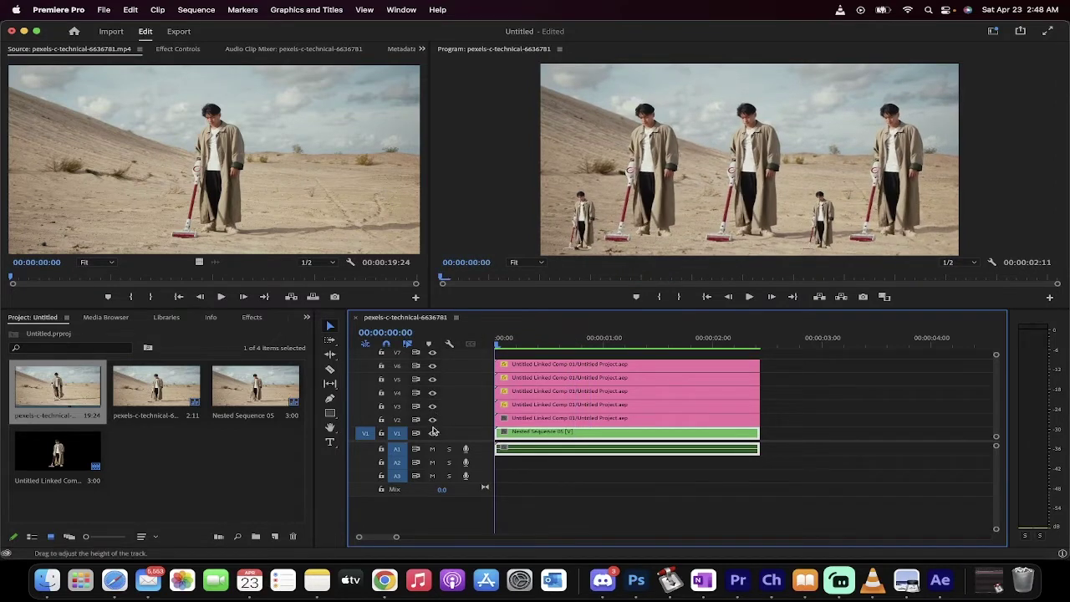
Step: Hide the clone tracks V2–V6 so only the single figure remains visible
{"action": "left_click", "coordinate": [433, 419]}
{"action": "left_click", "coordinate": [432, 393]}
{"action": "left_click", "coordinate": [432, 379]}
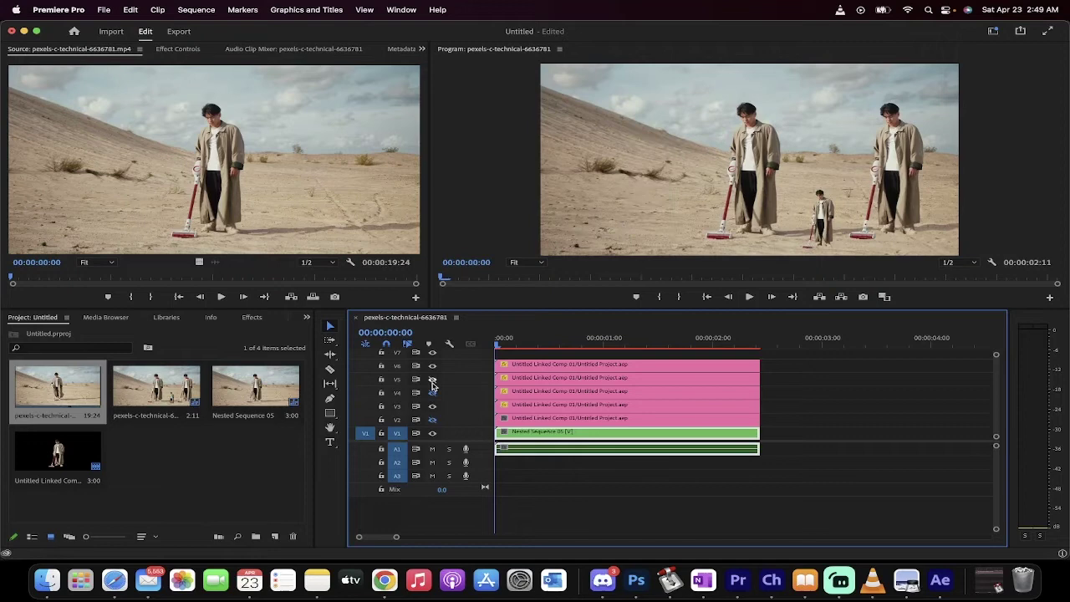
{"action": "left_click", "coordinate": [433, 365]}
{"action": "left_click", "coordinate": [433, 405]}
{"action": "left_click_drag", "start_coordinate": [543, 339], "coordinate": [555, 339]}
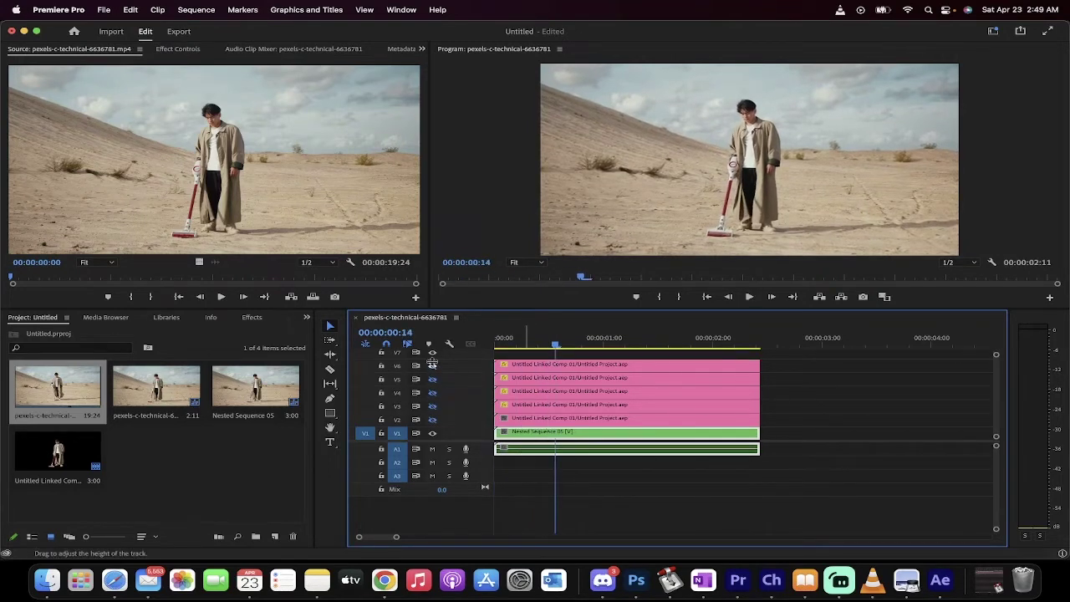
Step: Marquee-select every clip in the timeline and delete them from the sequence
{"action": "left_click", "coordinate": [797, 424]}
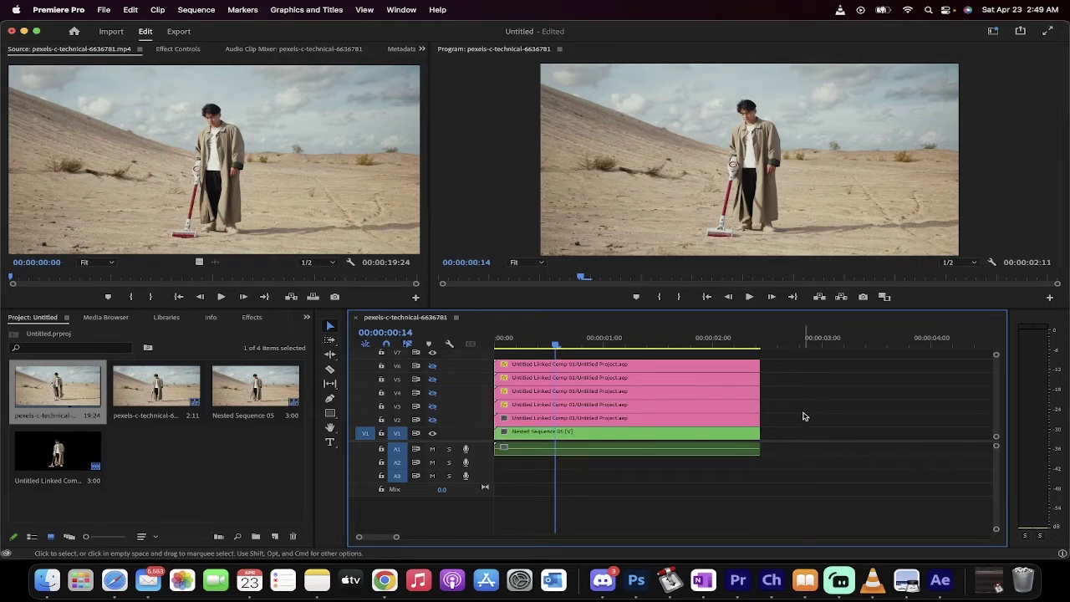
{"action": "left_click_drag", "start_coordinate": [803, 415], "coordinate": [694, 364]}
{"action": "left_click_drag", "start_coordinate": [802, 483], "coordinate": [493, 358]}
{"action": "key", "text": "Delete"}
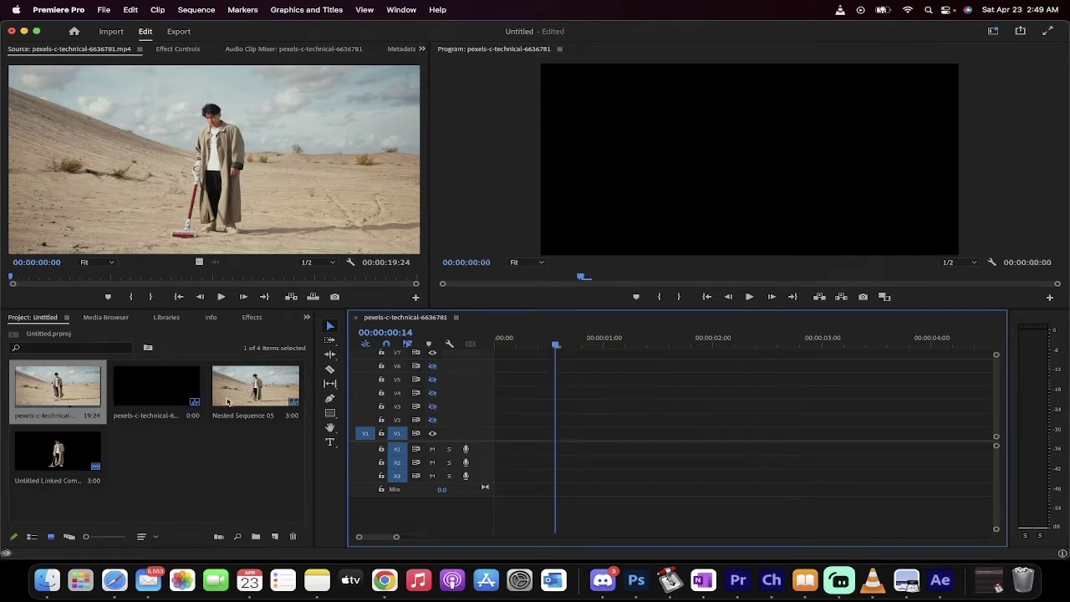
Step: Delete Nested Sequence 05, the Untitled Linked Comp and the old sequence from the project
{"action": "left_click", "coordinate": [244, 401]}
{"action": "key", "text": "Delete"}
{"action": "left_click", "coordinate": [239, 393]}
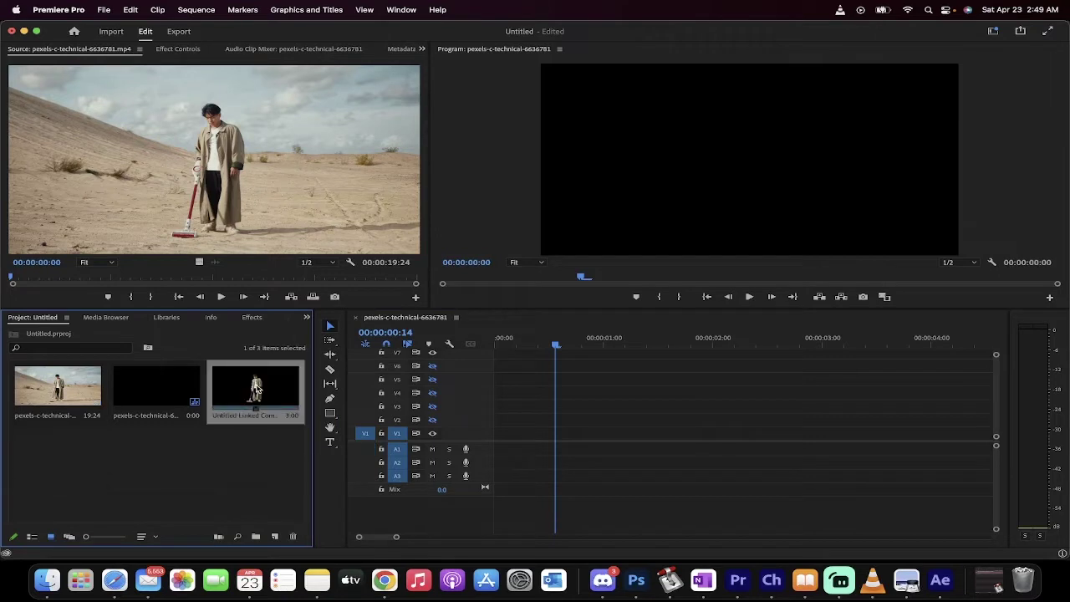
{"action": "key", "text": "Delete"}
{"action": "left_click", "coordinate": [219, 386]}
{"action": "key", "text": "Delete"}
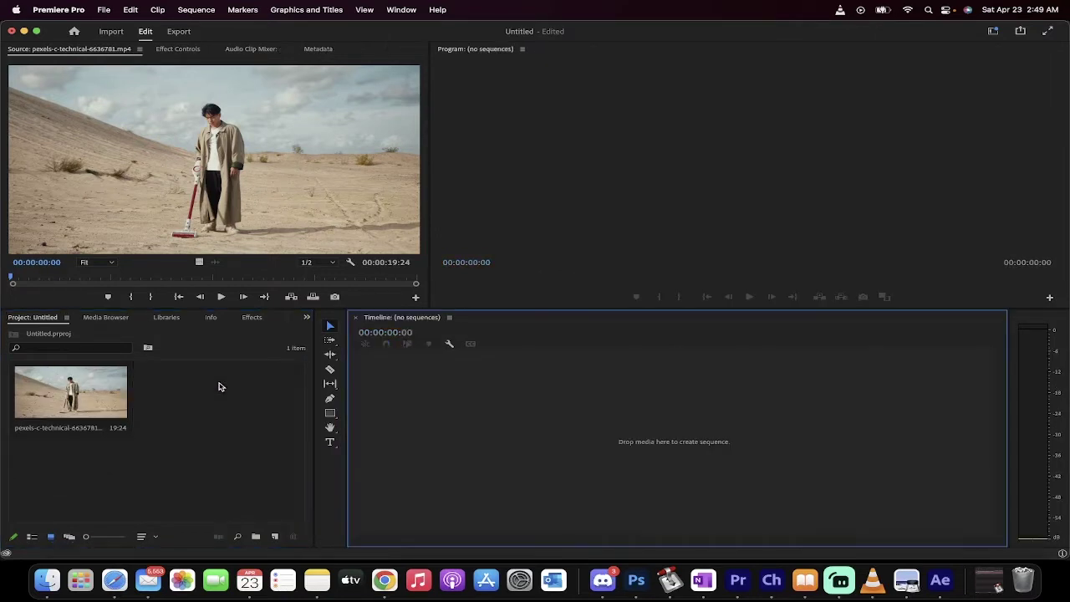
{"action": "left_click", "coordinate": [105, 390]}
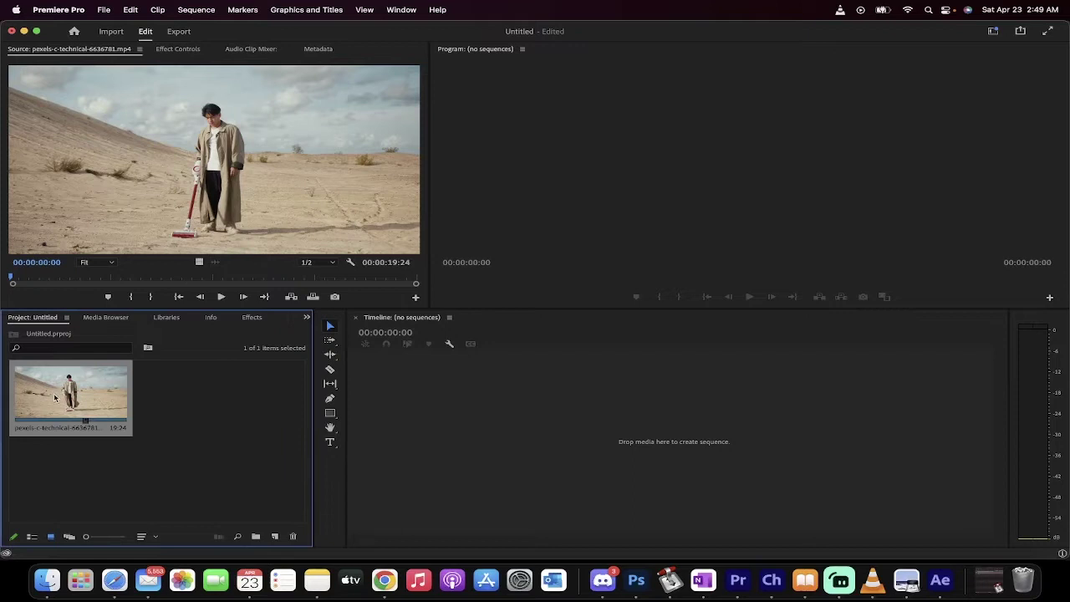
Step: Build a new sequence from the desert clip and trim its end to 00:00:02:00
{"action": "left_click_drag", "start_coordinate": [52, 398], "coordinate": [408, 414]}
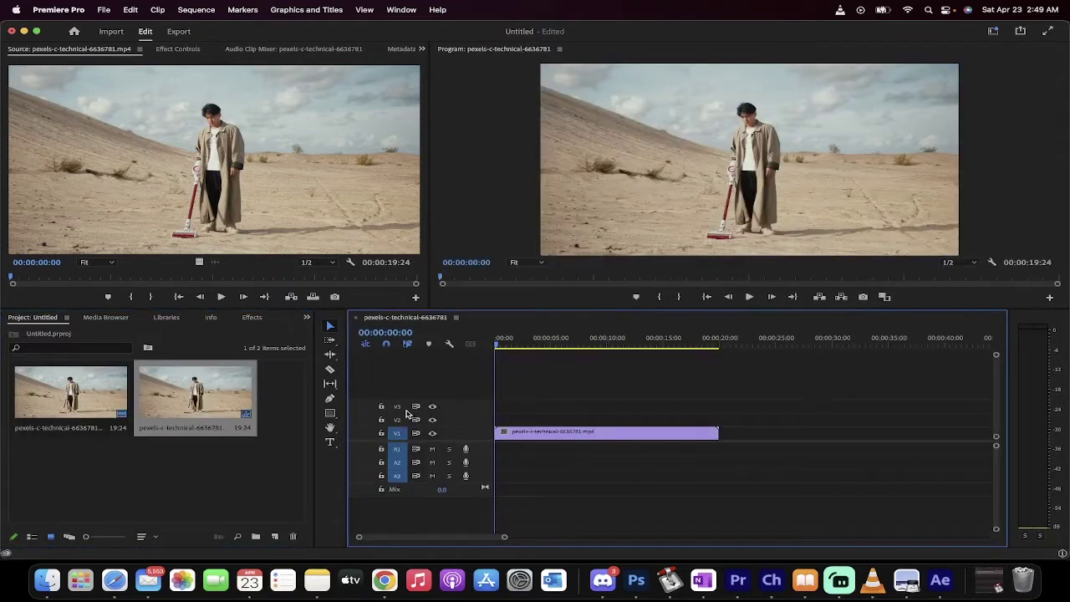
{"action": "mouse_move", "coordinate": [511, 346]}
{"action": "left_mouse_down"}
{"action": "mouse_move", "coordinate": [544, 348]}
{"action": "mouse_move", "coordinate": [519, 345]}
{"action": "left_mouse_up"}
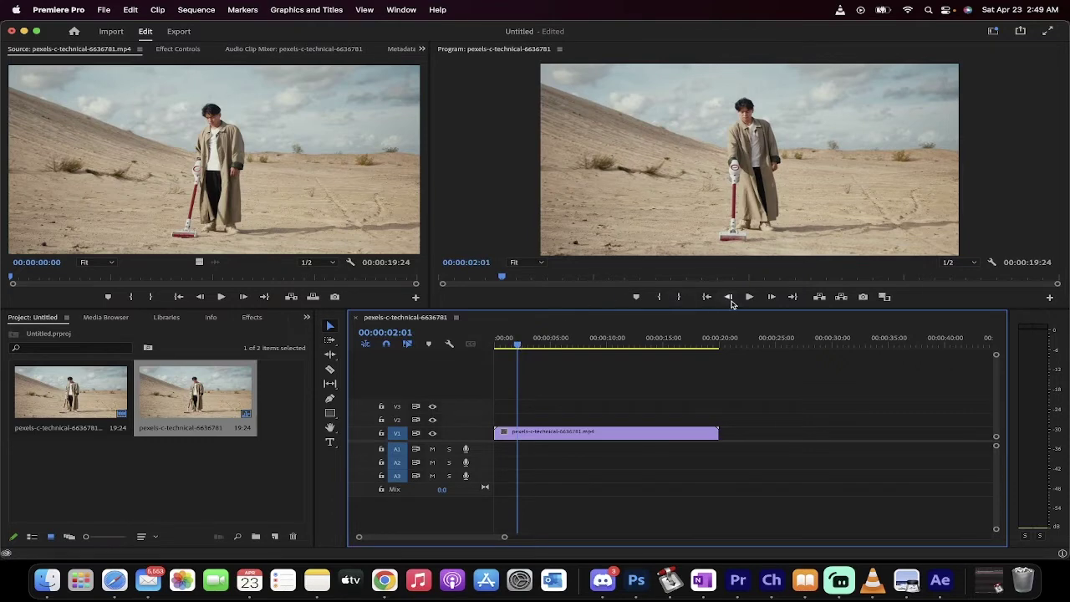
{"action": "left_click", "coordinate": [728, 298]}
{"action": "left_click", "coordinate": [728, 298]}
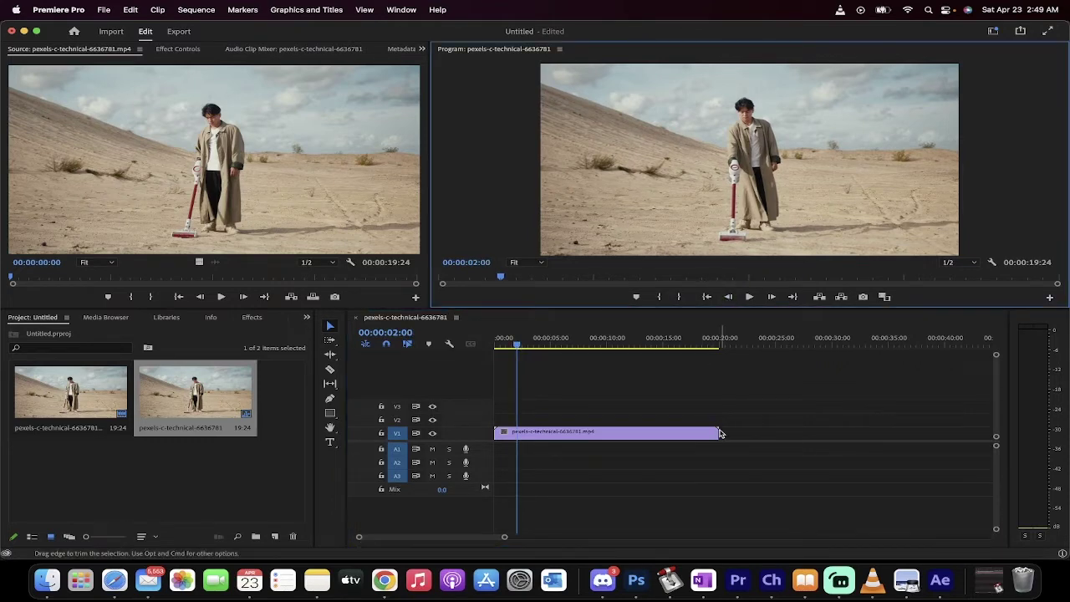
{"action": "left_click_drag", "start_coordinate": [723, 433], "coordinate": [516, 433]}
Step: Zoom the timeline and scrub back through the trimmed two-second clip
{"action": "mouse_move", "coordinate": [517, 345]}
{"action": "left_mouse_down"}
{"action": "mouse_move", "coordinate": [497, 346]}
{"action": "mouse_move", "coordinate": [510, 346]}
{"action": "left_mouse_up"}
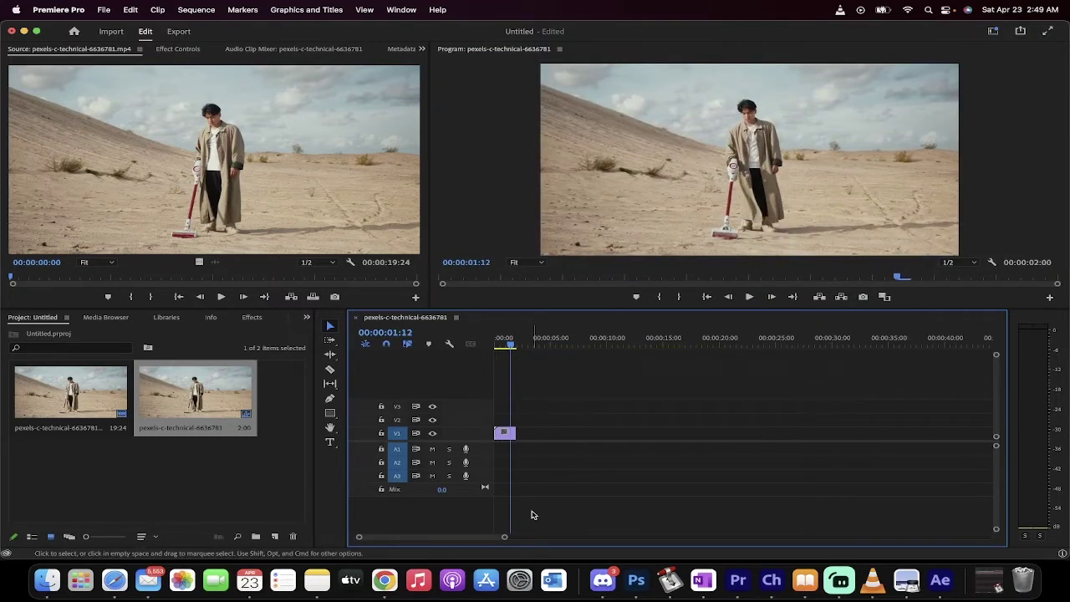
{"action": "left_click_drag", "start_coordinate": [506, 539], "coordinate": [393, 539]}
{"action": "left_click_drag", "start_coordinate": [675, 350], "coordinate": [564, 352]}
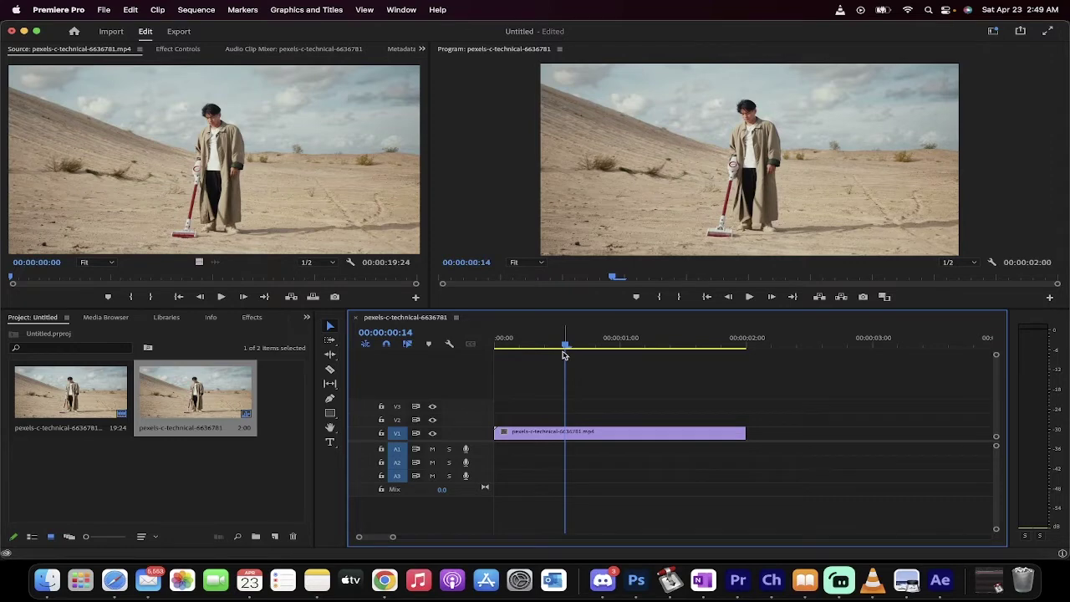
{"action": "mouse_move", "coordinate": [563, 354]}
{"action": "left_mouse_down"}
{"action": "mouse_move", "coordinate": [645, 349]}
{"action": "mouse_move", "coordinate": [554, 350]}
{"action": "left_mouse_up"}
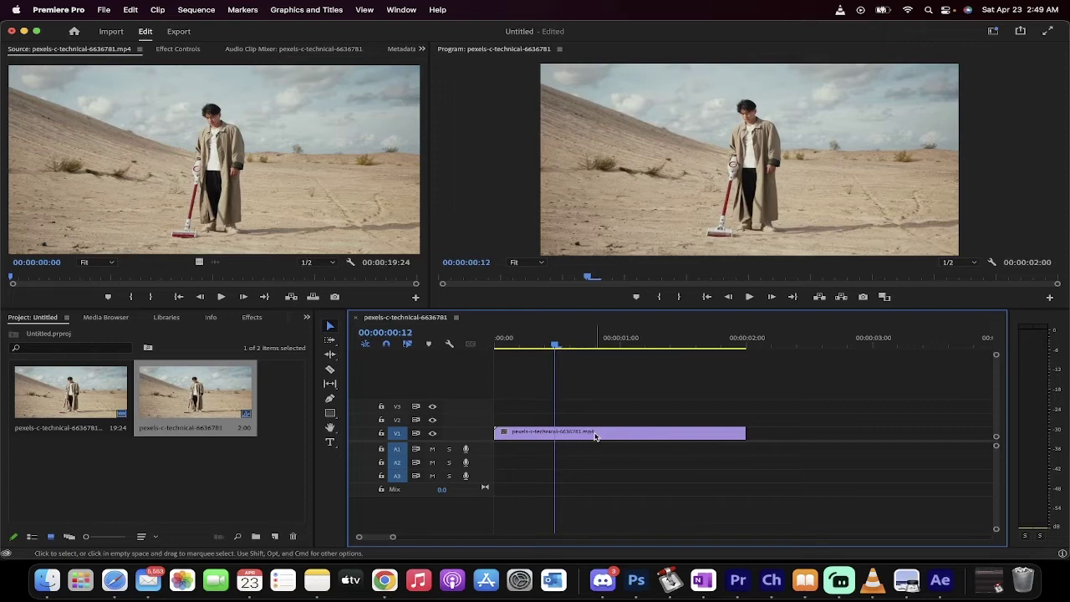
Step: Nest the V1 clip as Nested Sequence 07
{"action": "left_click", "coordinate": [595, 435]}
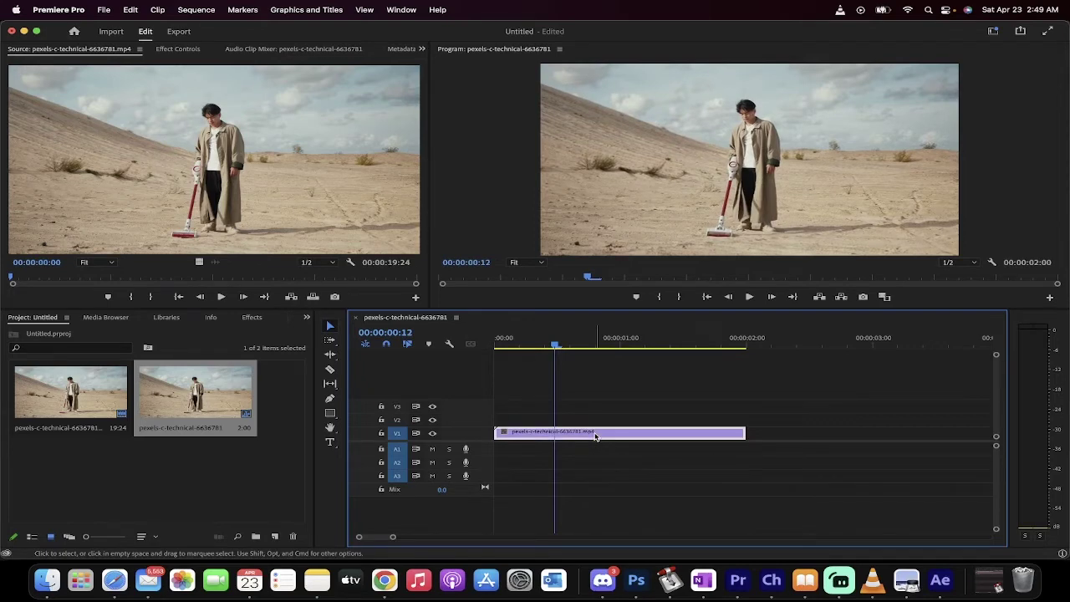
{"action": "right_click", "coordinate": [595, 436]}
{"action": "mouse_move", "coordinate": [653, 320]}
{"action": "left_click", "coordinate": [649, 279]}
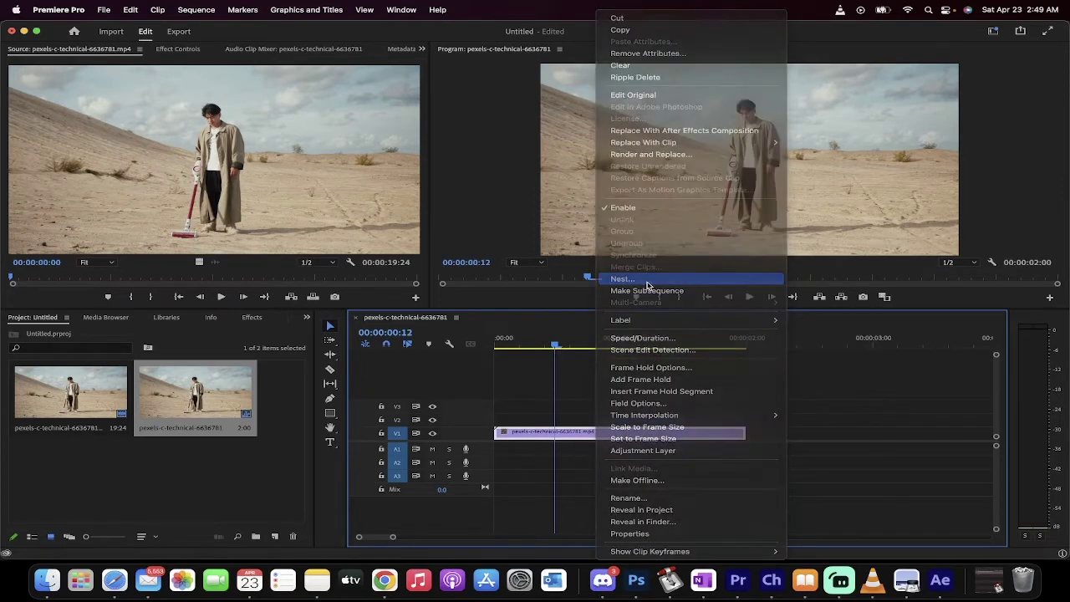
{"action": "left_click", "coordinate": [566, 307]}
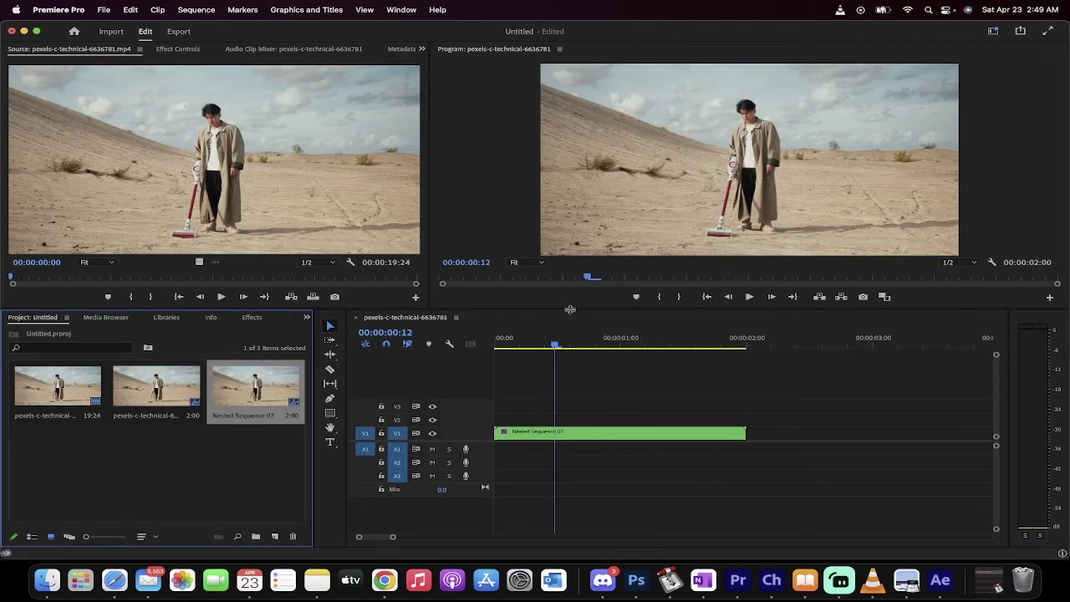
Step: Replace the Nested Sequence 07 clip with an After Effects composition
{"action": "left_click", "coordinate": [572, 434]}
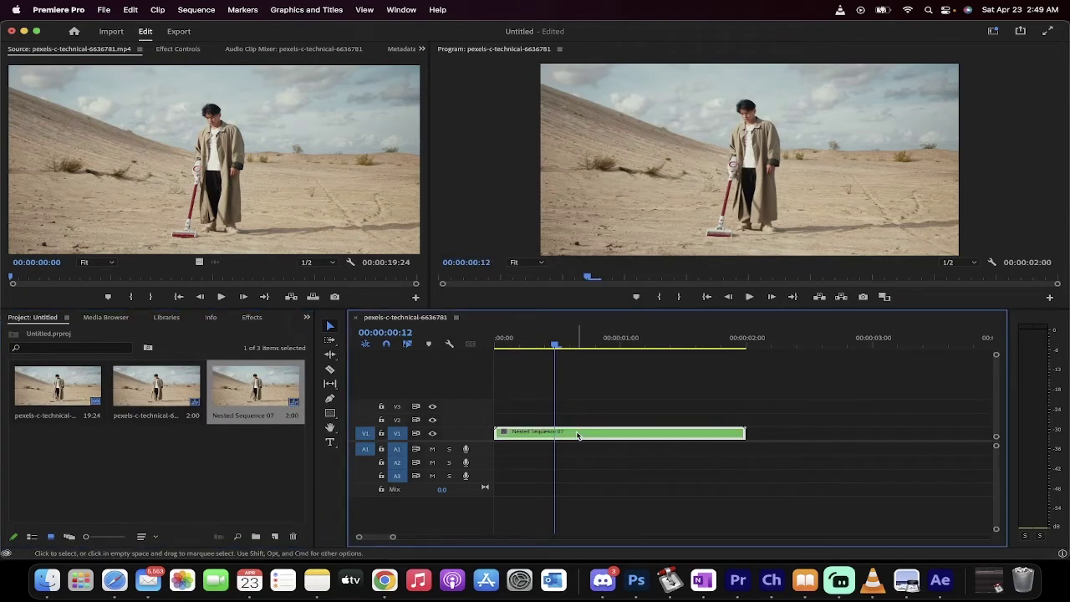
{"action": "right_click", "coordinate": [577, 435]}
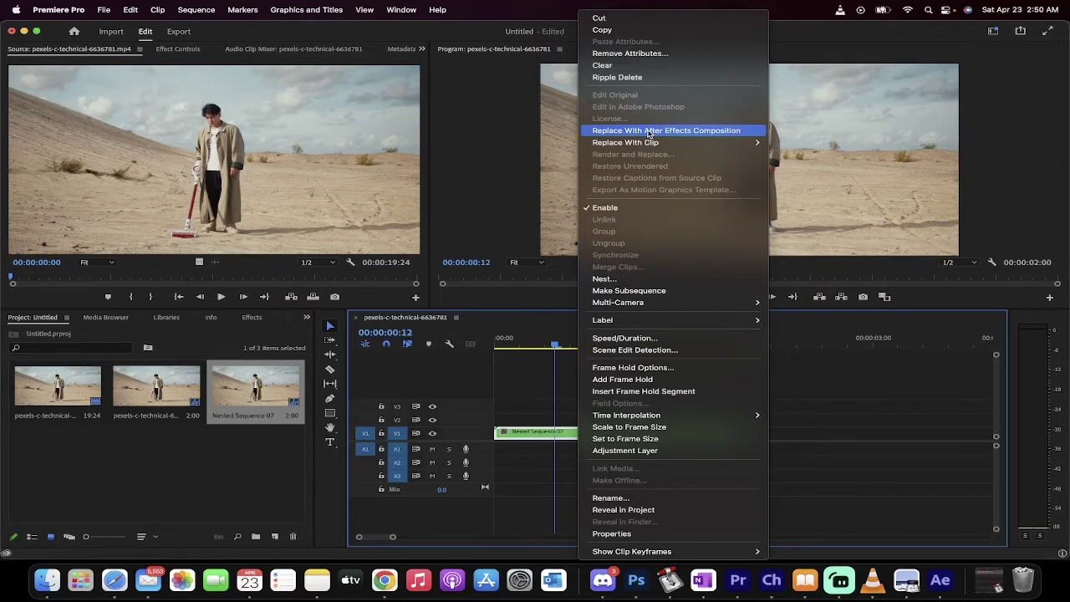
{"action": "left_click", "coordinate": [649, 131]}
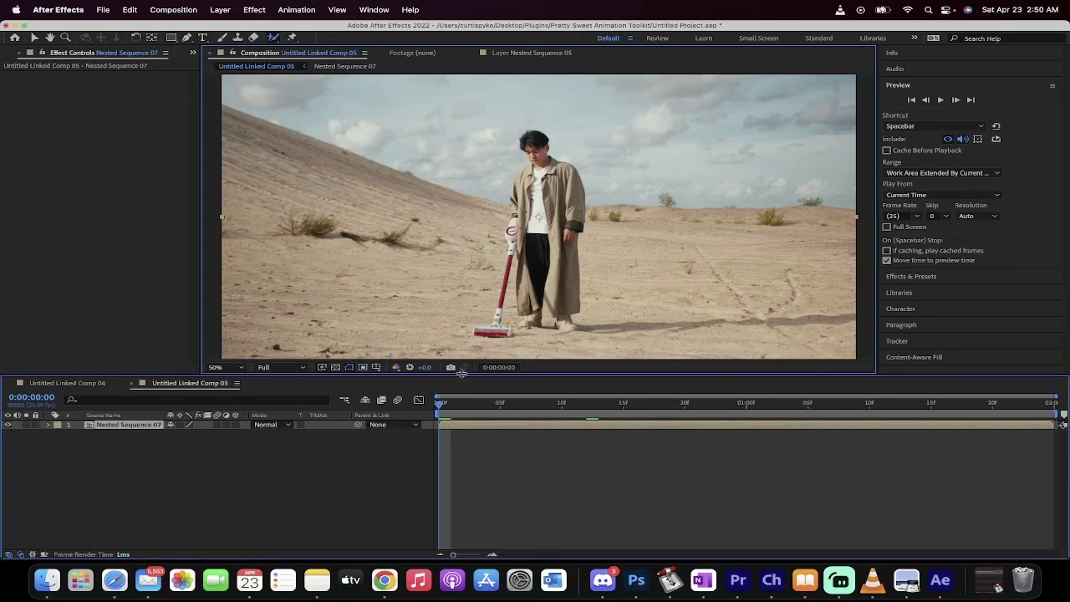
Step: Preview the linked comp twice, then open the Nested Sequence 07 layer in its Layer panel
{"action": "key", "text": "space"}
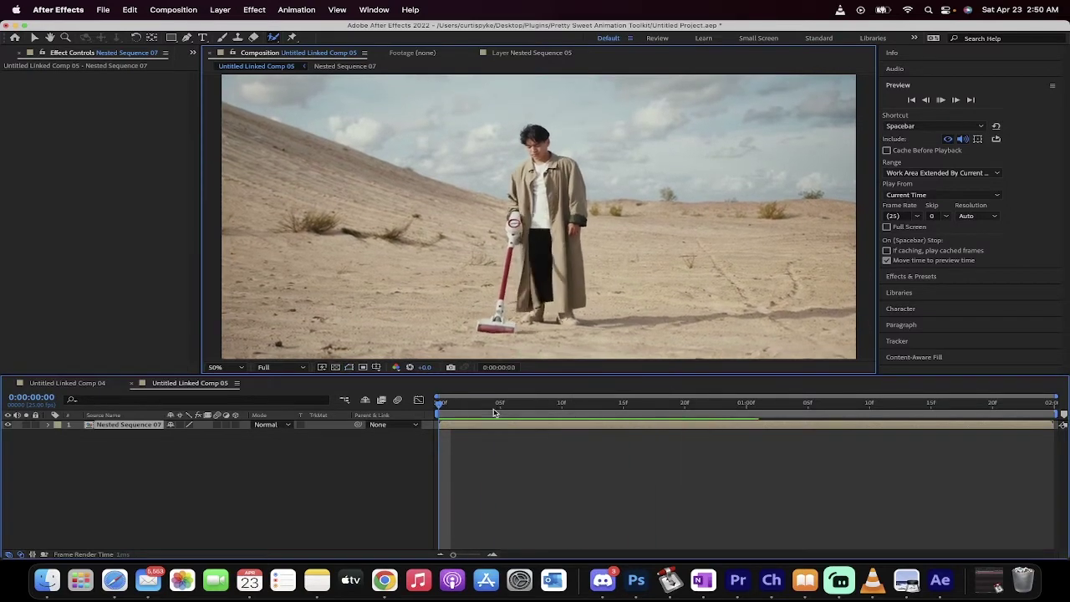
{"action": "key", "text": "space"}
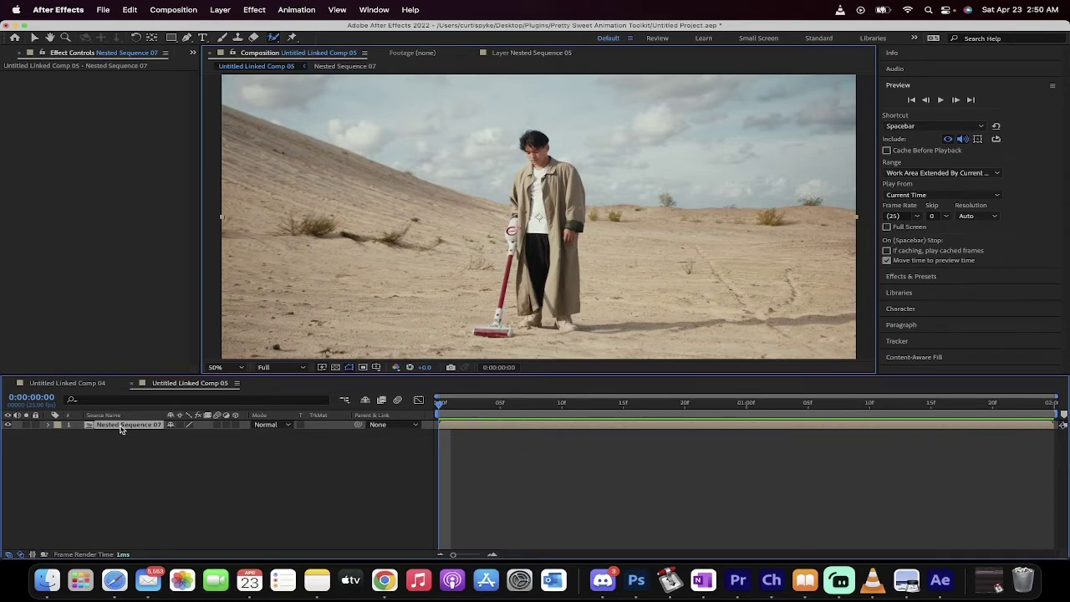
{"action": "double_click", "coordinate": [120, 427]}
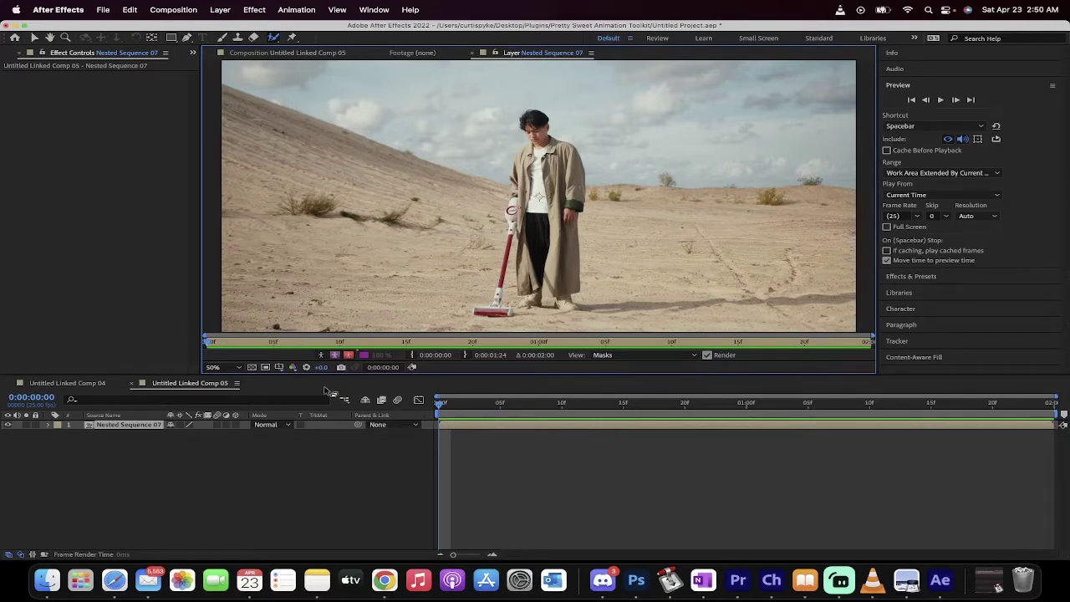
Step: With the Roto Brush, paint the man as foreground from head down, viewing at 100%
{"action": "left_click_drag", "start_coordinate": [274, 38], "coordinate": [321, 39]}
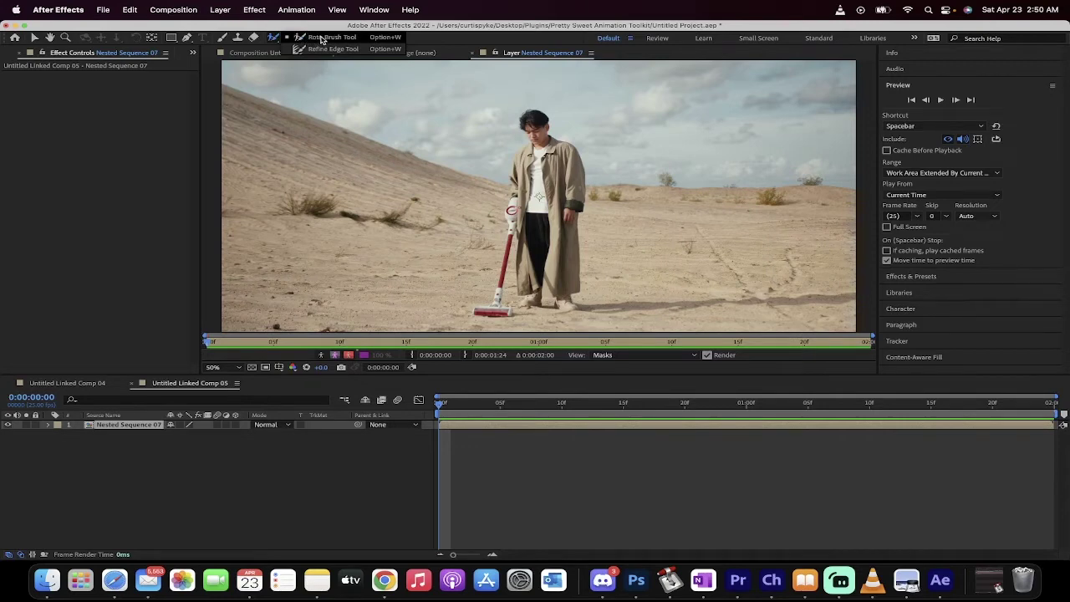
{"action": "left_click_drag", "start_coordinate": [320, 38], "coordinate": [321, 38]}
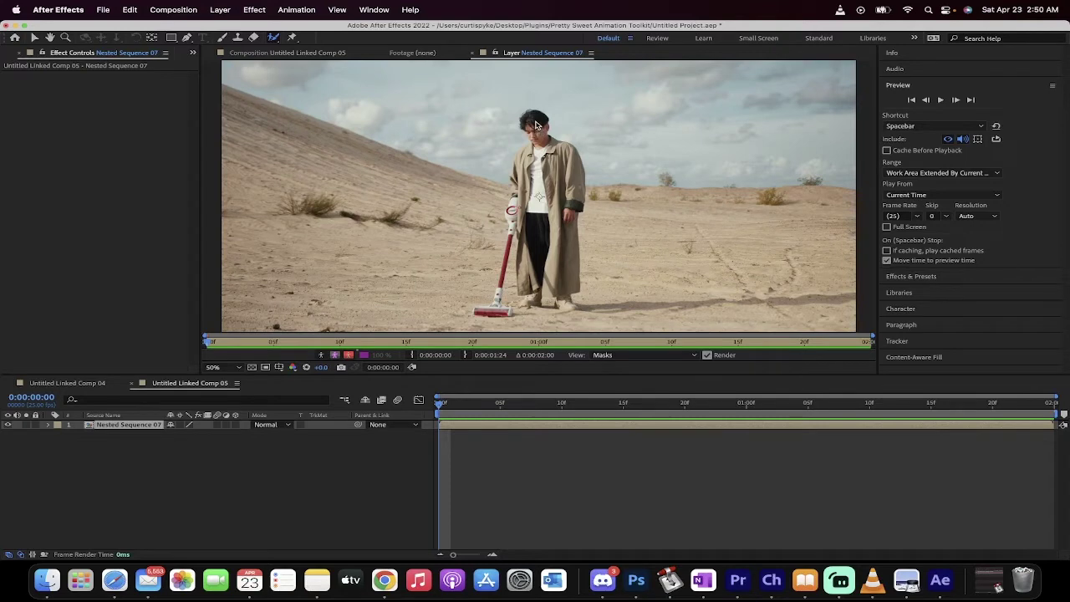
{"action": "mouse_move", "coordinate": [533, 122]}
{"action": "left_mouse_down"}
{"action": "mouse_move", "coordinate": [544, 175]}
{"action": "mouse_move", "coordinate": [524, 215]}
{"action": "mouse_move", "coordinate": [530, 282]}
{"action": "mouse_move", "coordinate": [548, 289]}
{"action": "mouse_move", "coordinate": [562, 278]}
{"action": "mouse_move", "coordinate": [566, 218]}
{"action": "mouse_move", "coordinate": [564, 161]}
{"action": "mouse_move", "coordinate": [544, 118]}
{"action": "mouse_move", "coordinate": [542, 175]}
{"action": "left_mouse_up"}
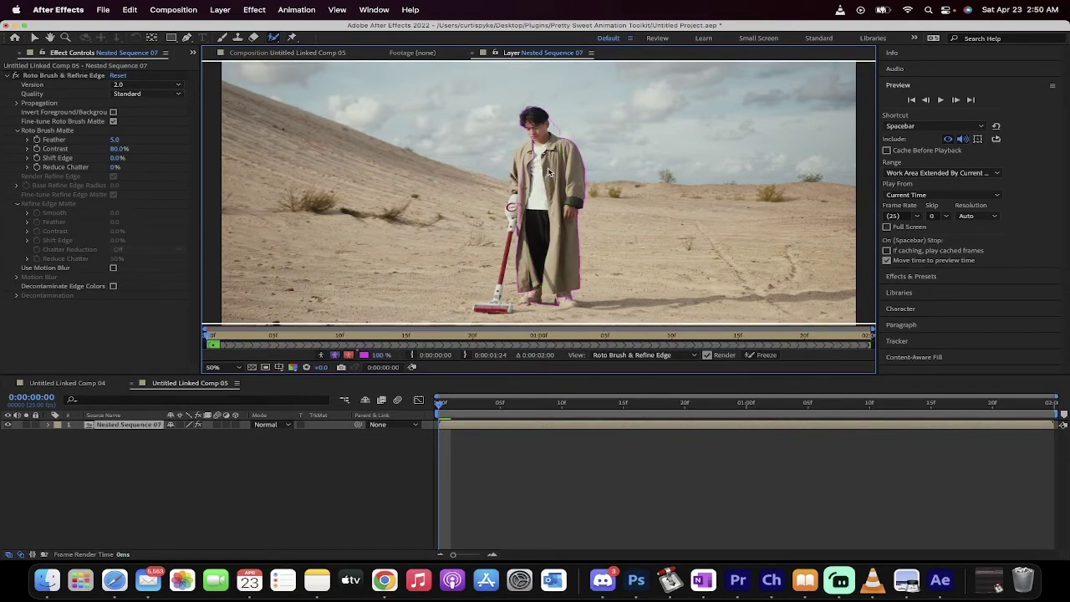
{"action": "key", "text": "slash"}
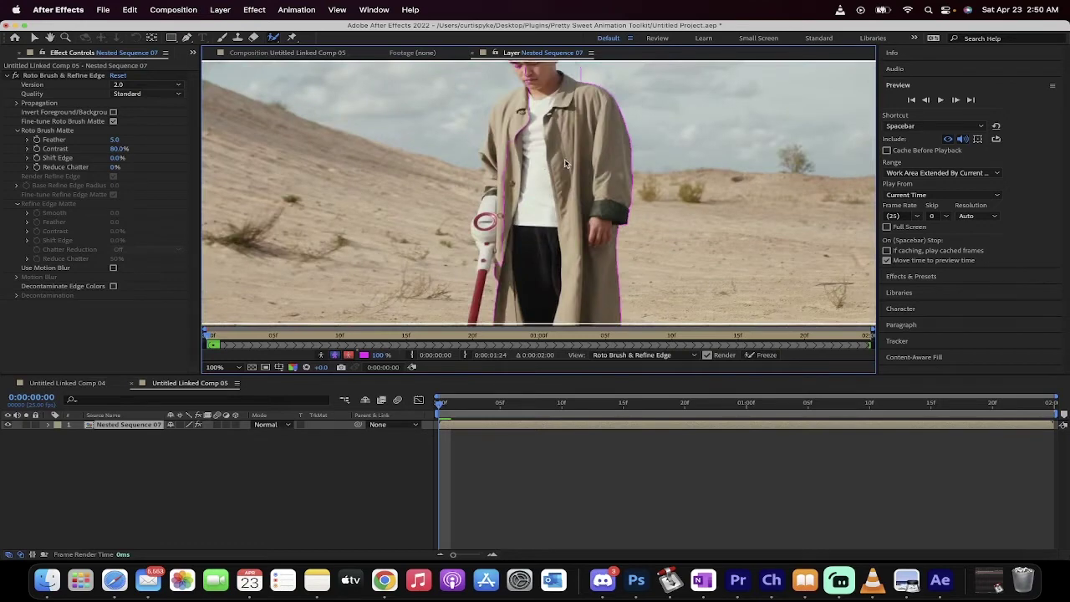
{"action": "left_click_drag", "start_coordinate": [583, 141], "coordinate": [583, 204]}
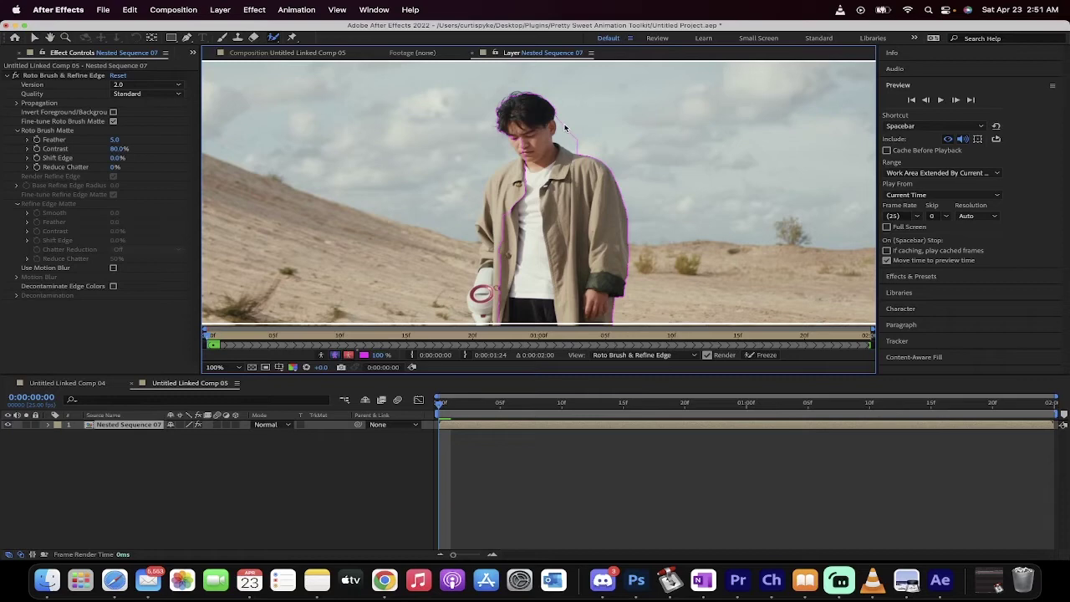
Step: Refine the matte: subtract background by the head, add the collar, left side and chest
{"action": "left_click_drag", "start_coordinate": [576, 145], "coordinate": [573, 152]}
{"action": "mouse_move", "coordinate": [515, 182]}
{"action": "left_mouse_down"}
{"action": "mouse_move", "coordinate": [503, 238]}
{"action": "mouse_move", "coordinate": [498, 187]}
{"action": "mouse_move", "coordinate": [490, 249]}
{"action": "left_mouse_up"}
{"action": "mouse_move", "coordinate": [491, 271]}
{"action": "left_mouse_down"}
{"action": "mouse_move", "coordinate": [492, 261]}
{"action": "mouse_move", "coordinate": [481, 317]}
{"action": "left_mouse_up"}
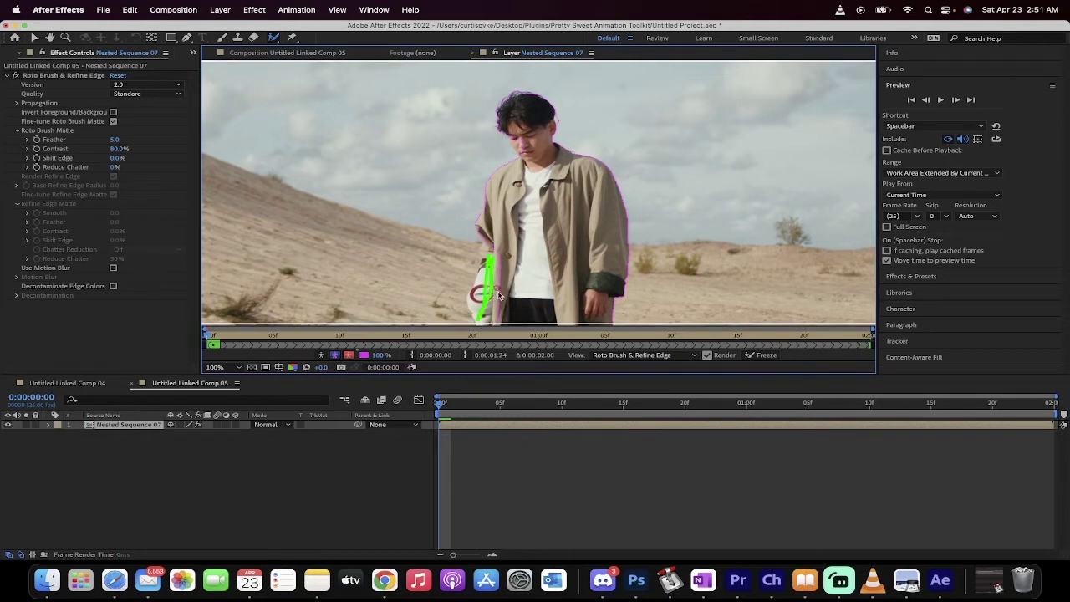
{"action": "left_click_drag", "start_coordinate": [492, 258], "coordinate": [485, 264]}
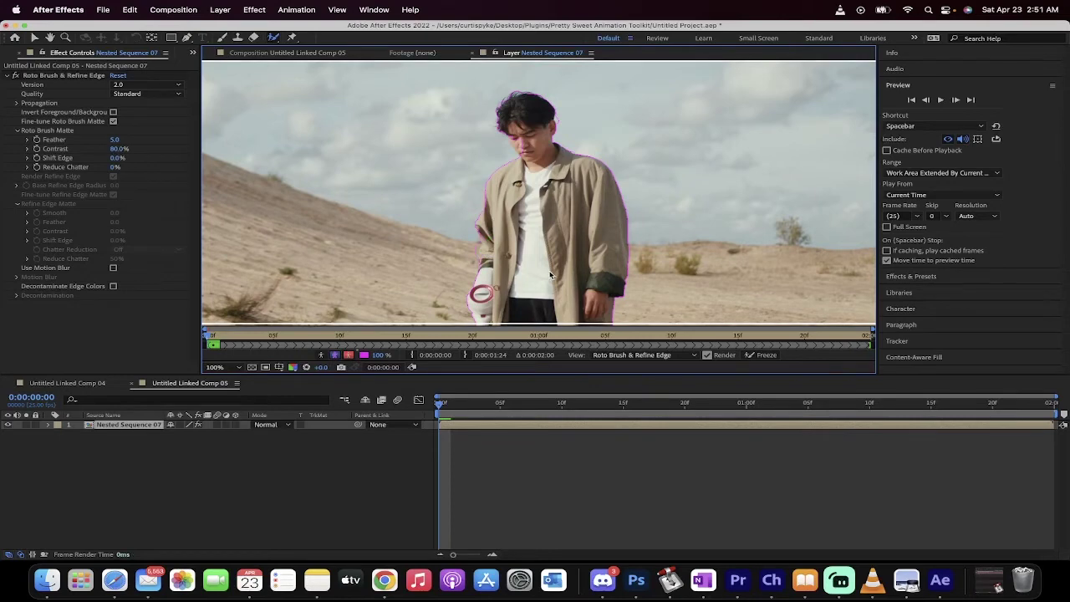
{"action": "left_click_drag", "start_coordinate": [550, 274], "coordinate": [535, 201]}
Step: Add the right foot and red vacuum shaft to the matte, subtracting sand between the feet
{"action": "left_click_drag", "start_coordinate": [555, 246], "coordinate": [531, 58]}
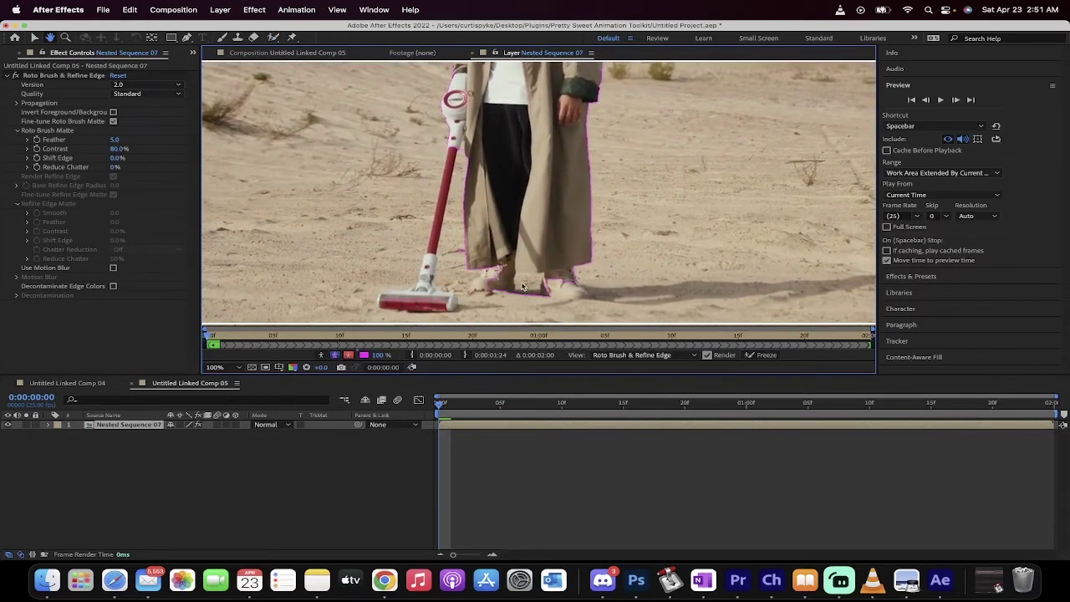
{"action": "left_click_drag", "start_coordinate": [552, 266], "coordinate": [577, 294]}
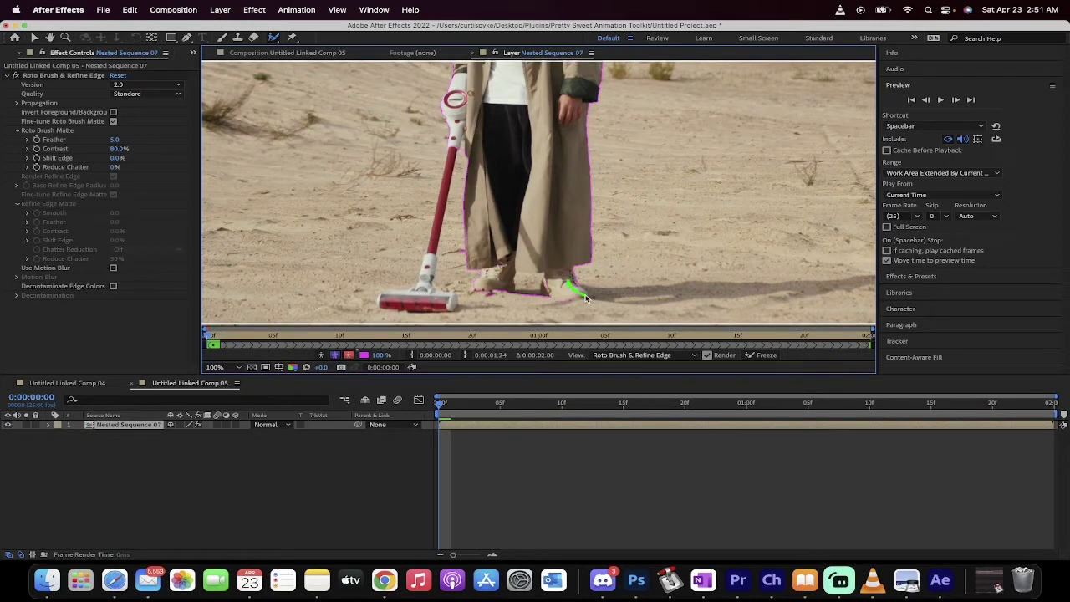
{"action": "mouse_move", "coordinate": [454, 159]}
{"action": "left_mouse_down"}
{"action": "mouse_move", "coordinate": [423, 286]}
{"action": "mouse_move", "coordinate": [446, 305]}
{"action": "mouse_move", "coordinate": [380, 303]}
{"action": "mouse_move", "coordinate": [399, 298]}
{"action": "mouse_move", "coordinate": [390, 310]}
{"action": "mouse_move", "coordinate": [422, 307]}
{"action": "mouse_move", "coordinate": [367, 288]}
{"action": "mouse_move", "coordinate": [372, 276]}
{"action": "mouse_move", "coordinate": [381, 296]}
{"action": "left_mouse_up"}
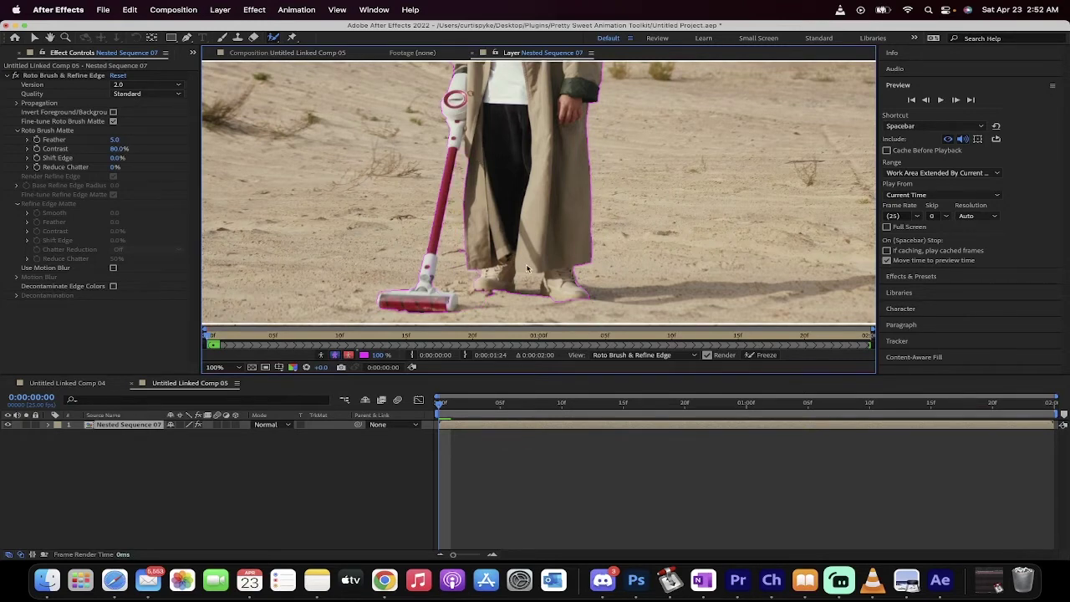
{"action": "left_click_drag", "start_coordinate": [526, 282], "coordinate": [525, 300]}
{"action": "left_click_drag", "start_coordinate": [432, 278], "coordinate": [434, 259]}
{"action": "mouse_move", "coordinate": [588, 184]}
{"action": "left_mouse_down"}
{"action": "mouse_move", "coordinate": [567, 246]}
{"action": "mouse_move", "coordinate": [560, 345]}
{"action": "mouse_move", "coordinate": [558, 334]}
{"action": "left_mouse_up"}
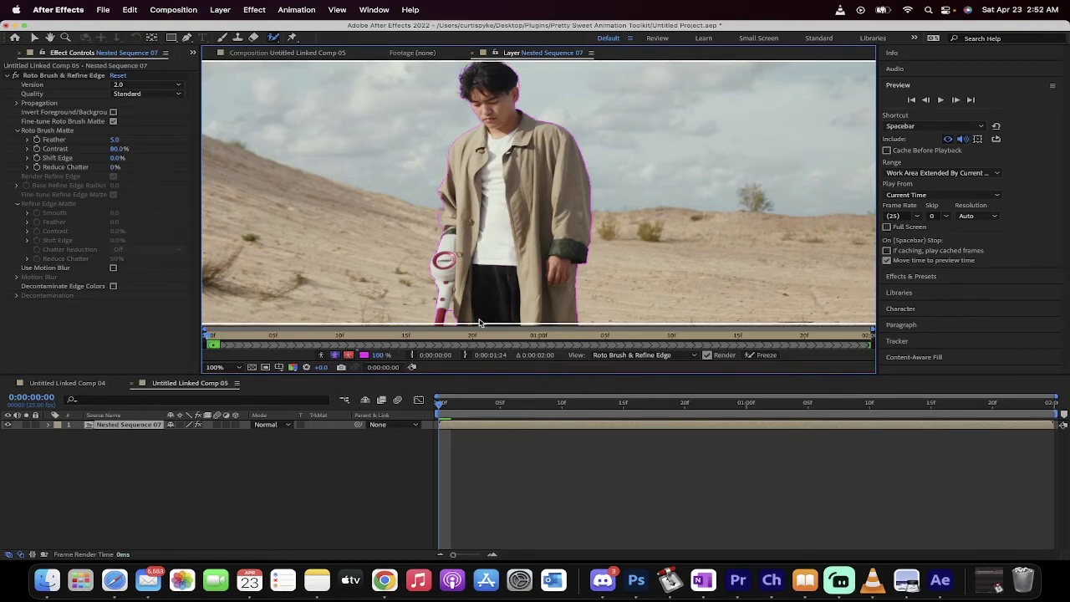
Step: Step to frames 1 and 2 and add the vacuum head to the matte
{"action": "mouse_move", "coordinate": [438, 409]}
{"action": "left_mouse_down"}
{"action": "mouse_move", "coordinate": [456, 409]}
{"action": "mouse_move", "coordinate": [446, 409]}
{"action": "left_mouse_up"}
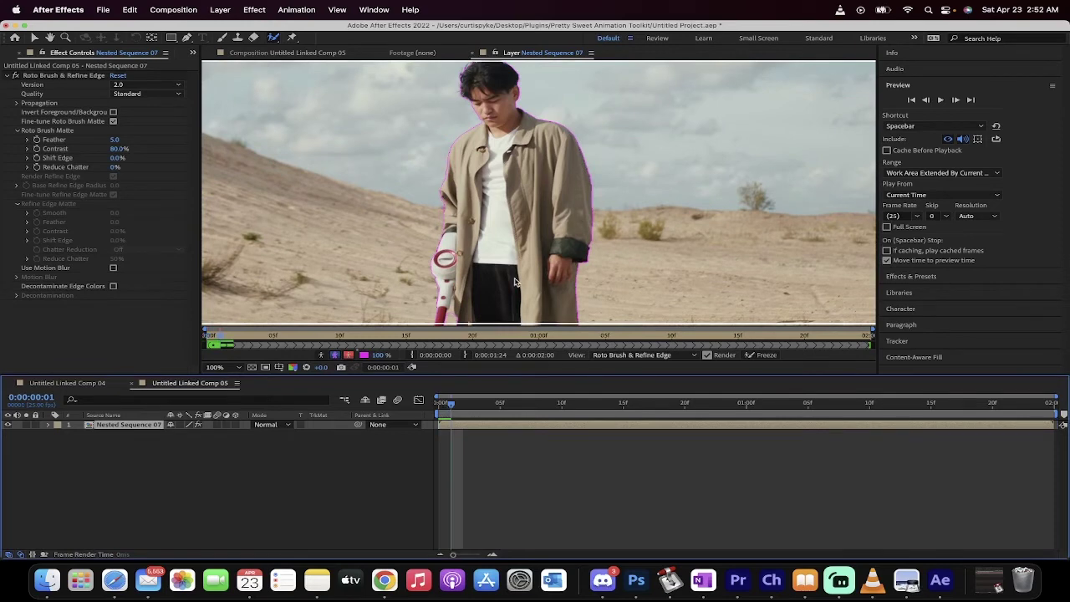
{"action": "left_click_drag", "start_coordinate": [517, 260], "coordinate": [496, 170]}
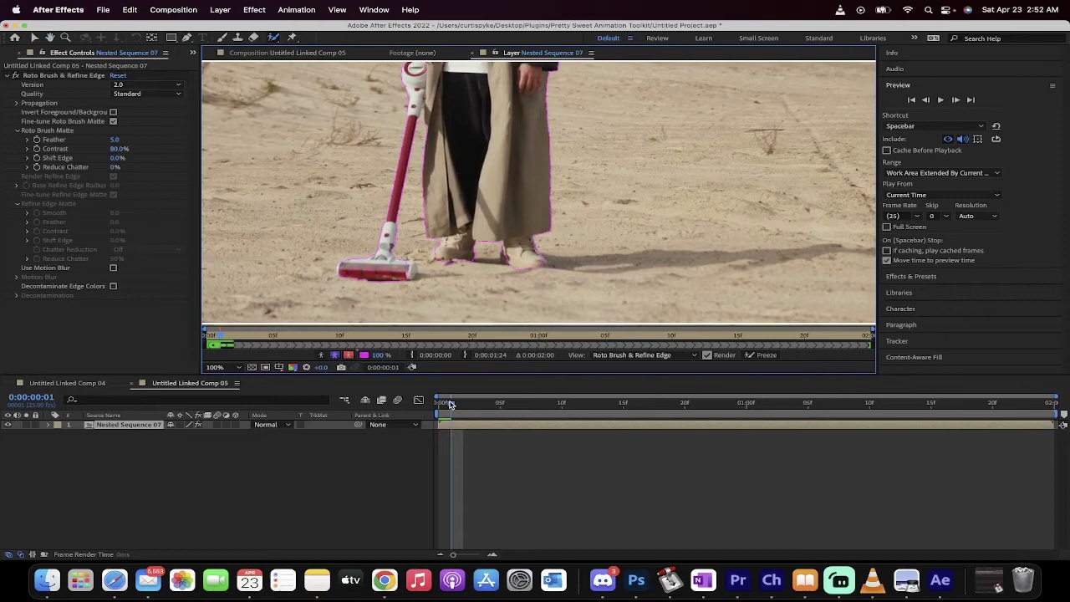
{"action": "left_click_drag", "start_coordinate": [450, 405], "coordinate": [475, 405]}
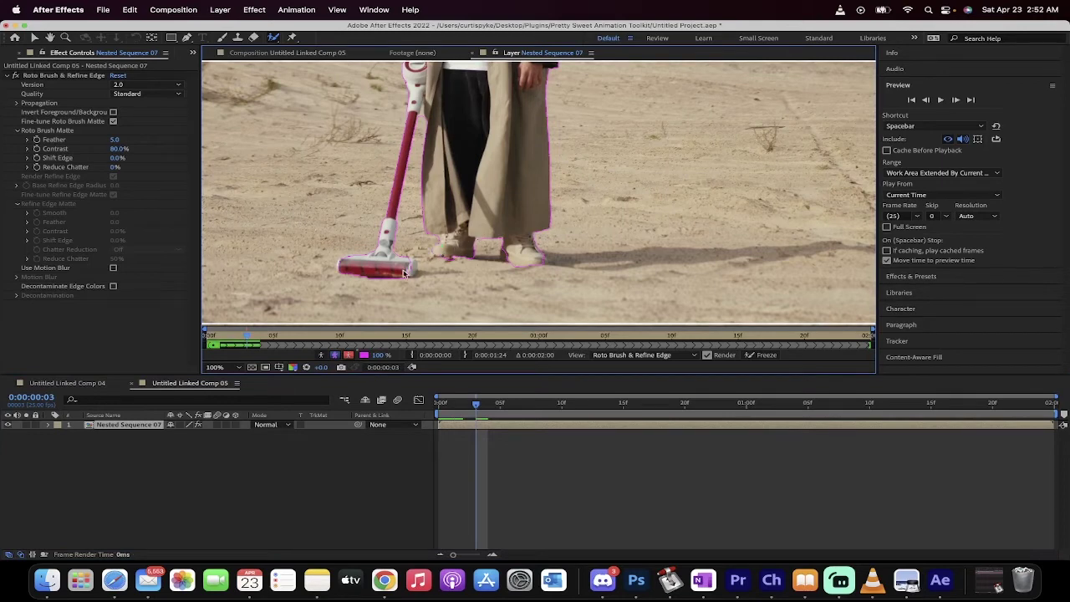
{"action": "left_click_drag", "start_coordinate": [410, 271], "coordinate": [413, 275]}
{"action": "left_click_drag", "start_coordinate": [340, 267], "coordinate": [361, 266]}
Step: Advance to frame 5 to propagate the matte and review it across the frames
{"action": "key", "text": "space"}
{"action": "mouse_move", "coordinate": [496, 180]}
{"action": "left_mouse_down"}
{"action": "mouse_move", "coordinate": [499, 328]}
{"action": "mouse_move", "coordinate": [454, 186]}
{"action": "left_mouse_up"}
{"action": "left_click_drag", "start_coordinate": [478, 410], "coordinate": [500, 409]}
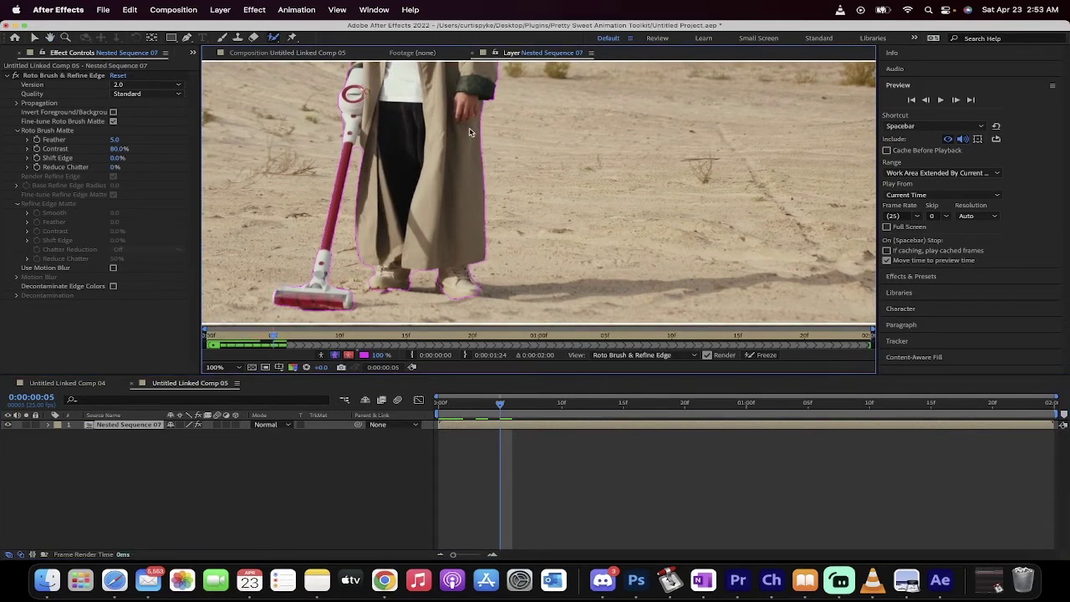
{"action": "mouse_move", "coordinate": [469, 134]}
{"action": "left_mouse_down"}
{"action": "mouse_move", "coordinate": [438, 153]}
{"action": "mouse_move", "coordinate": [444, 286]}
{"action": "left_mouse_up"}
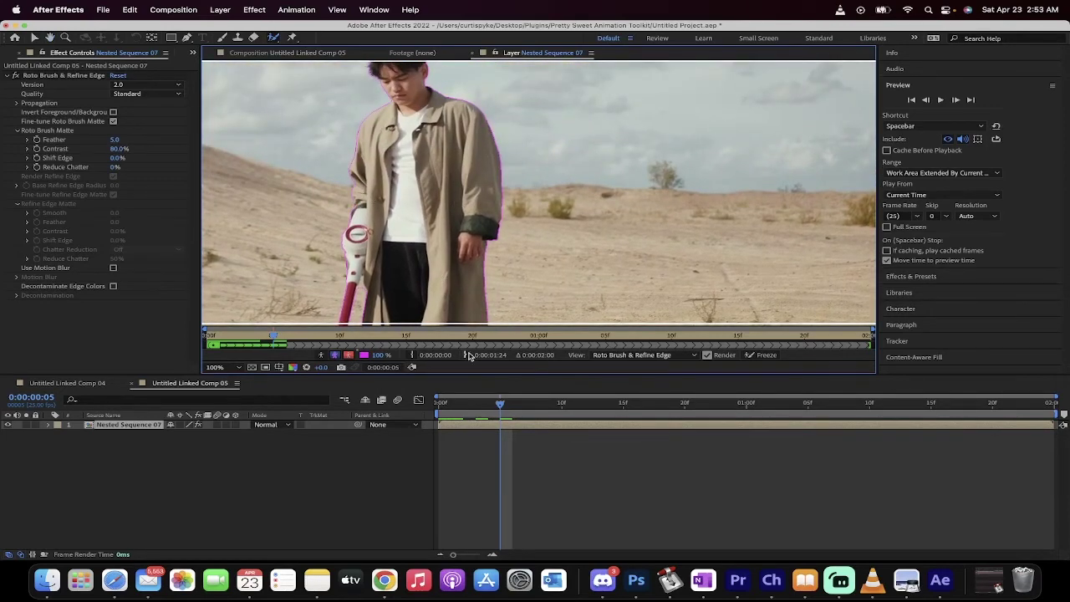
{"action": "mouse_move", "coordinate": [501, 405]}
{"action": "left_mouse_down"}
{"action": "mouse_move", "coordinate": [576, 403]}
{"action": "mouse_move", "coordinate": [503, 406]}
{"action": "left_mouse_up"}
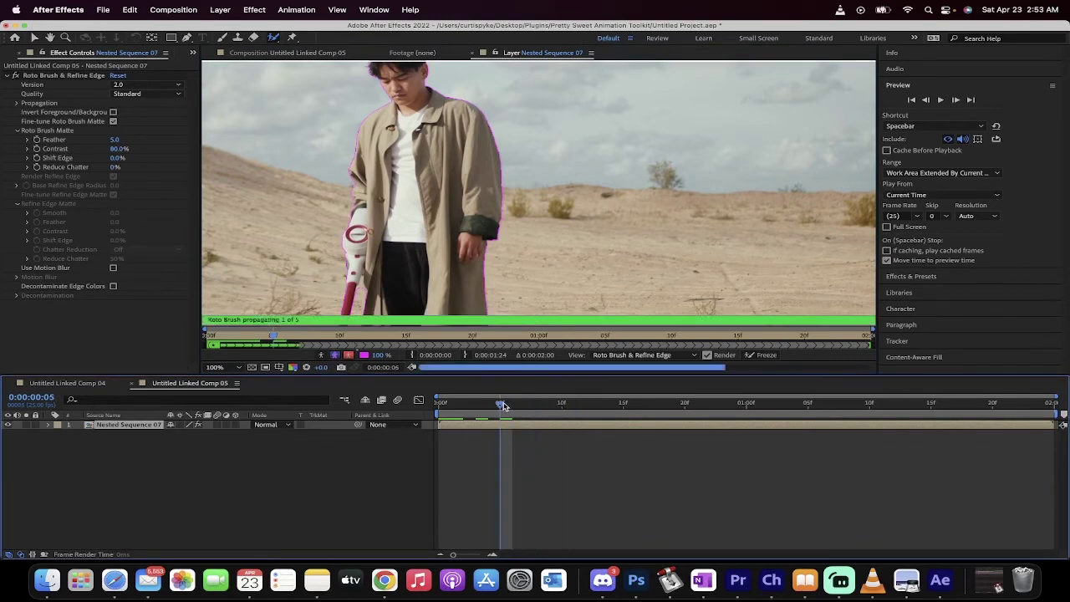
Step: Save Untitled Project.aep from the File menu
{"action": "left_click", "coordinate": [103, 10]}
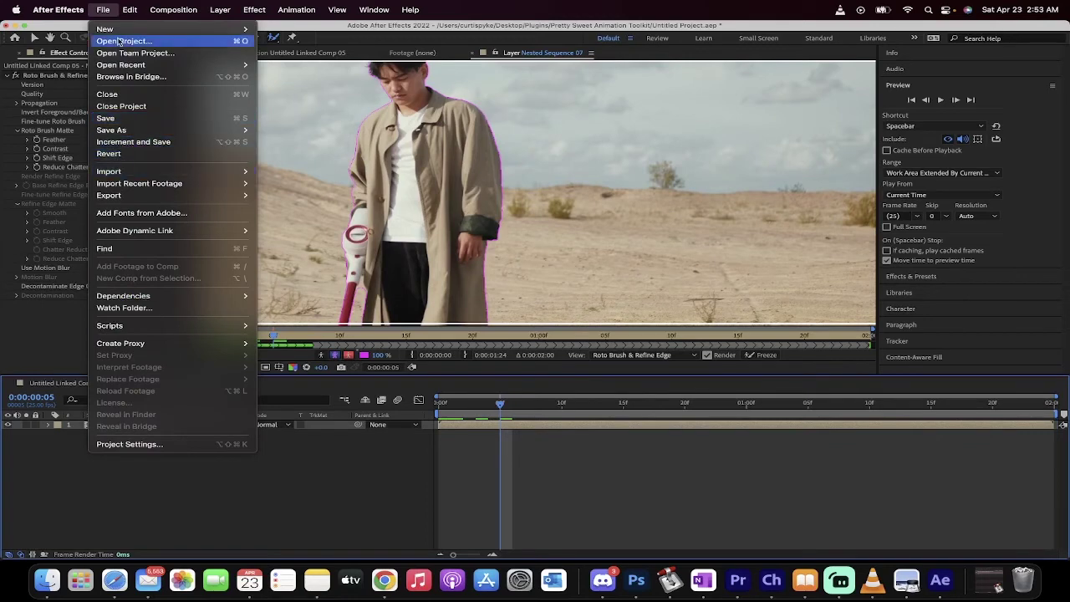
{"action": "left_click", "coordinate": [127, 120]}
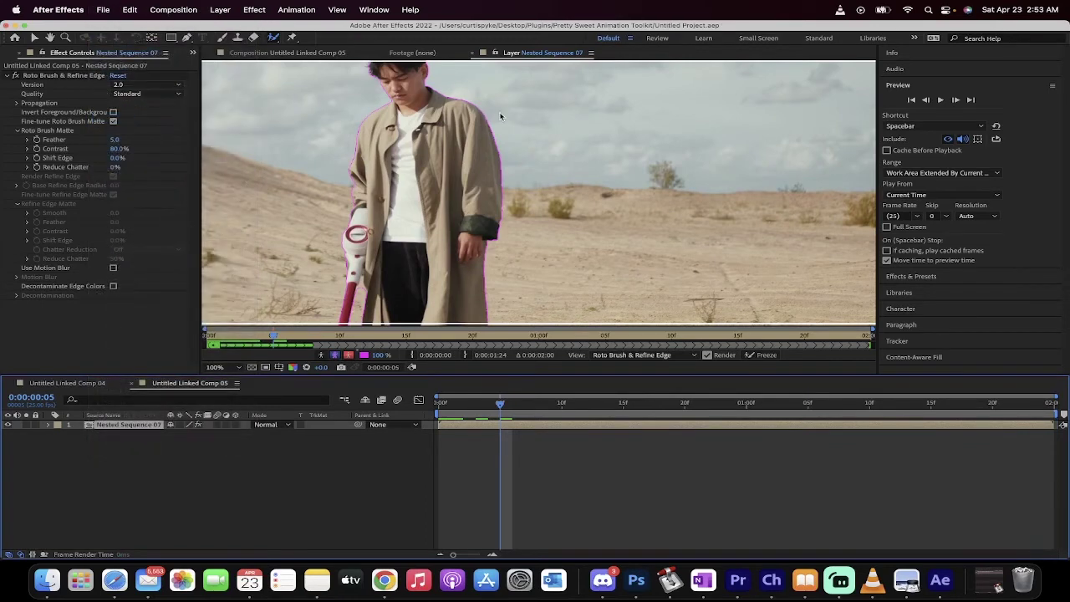
Step: Back in Premiere Pro, move the Untitled Linked Comp clip from V1 up to track V2
{"action": "left_click", "coordinate": [739, 581]}
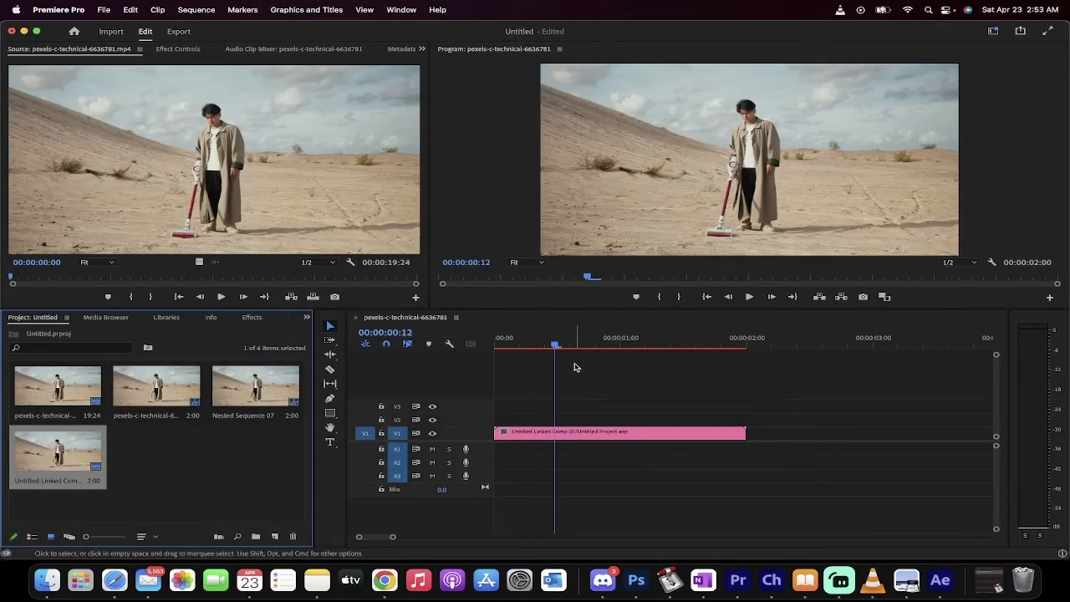
{"action": "left_click_drag", "start_coordinate": [556, 344], "coordinate": [500, 346]}
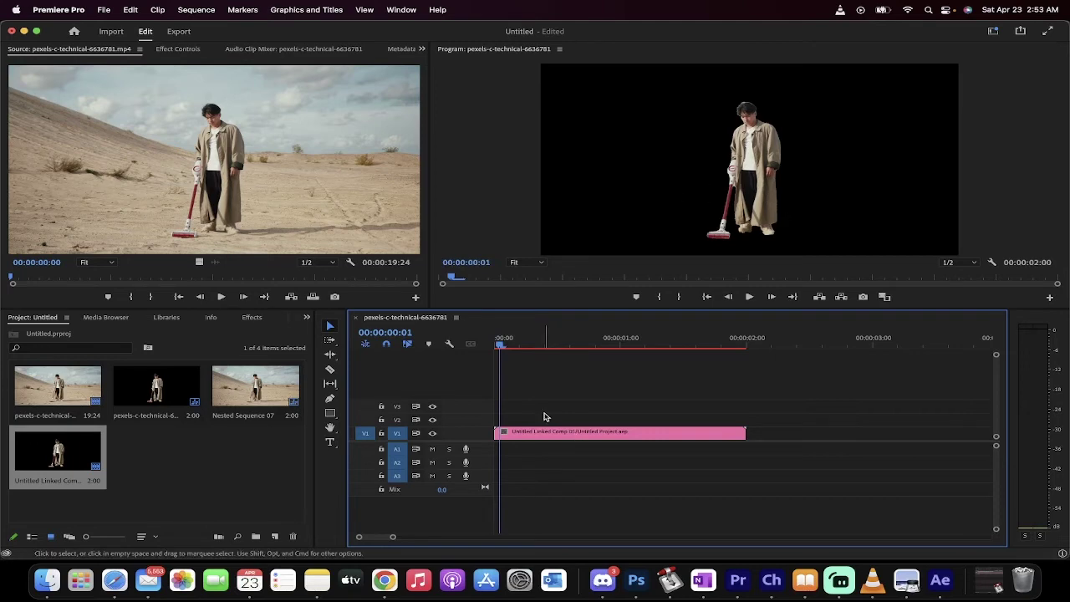
{"action": "left_click", "coordinate": [544, 431]}
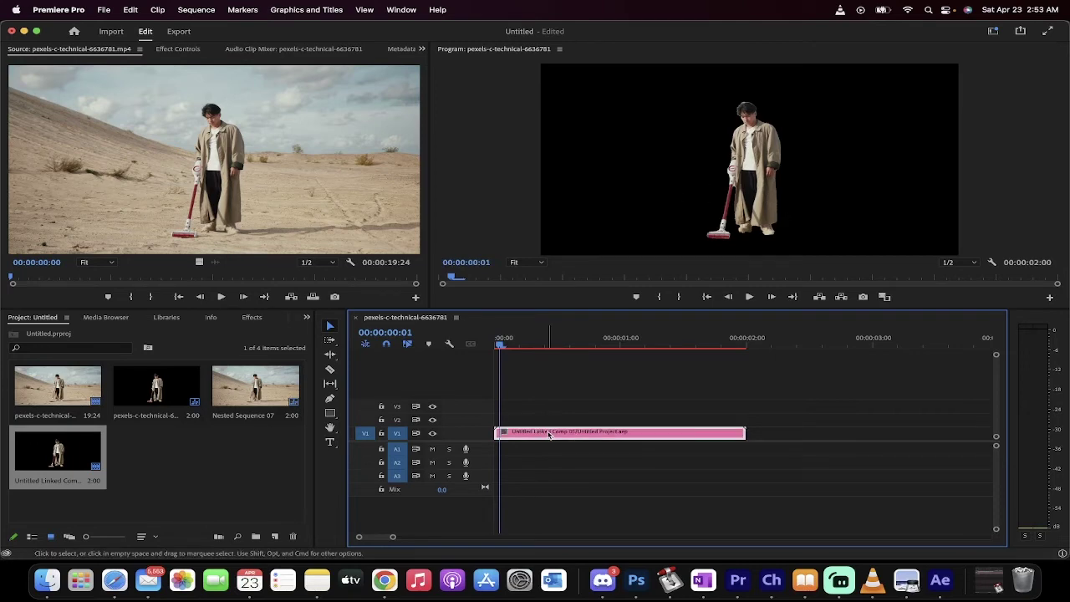
{"action": "left_click_drag", "start_coordinate": [548, 434], "coordinate": [553, 421]}
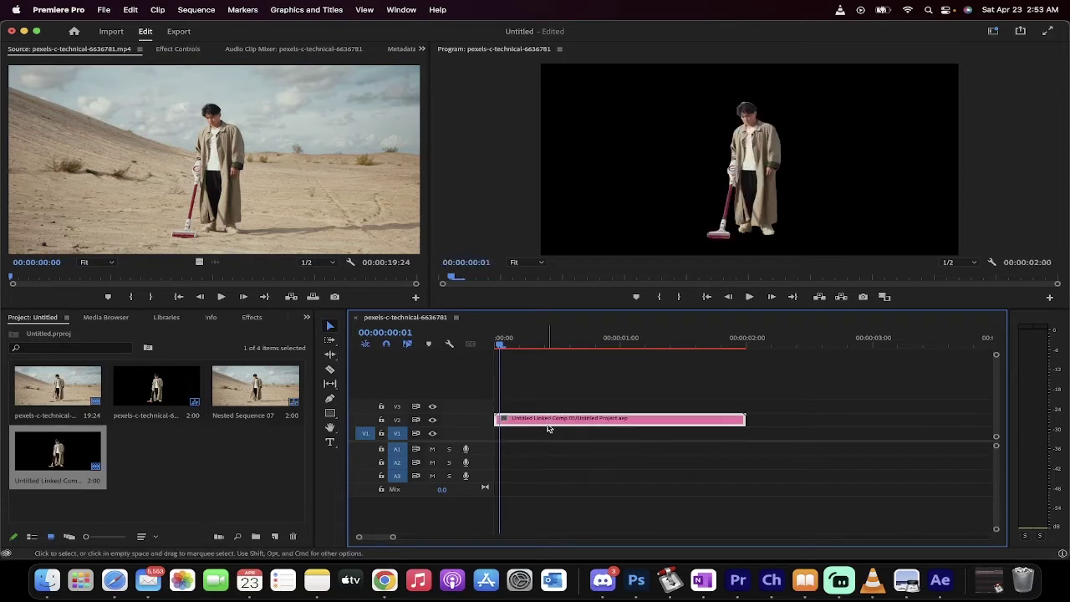
Step: Drop the linked comp on V2 and place the original desert footage on V1 beneath it
{"action": "left_click", "coordinate": [513, 342]}
{"action": "left_click_drag", "start_coordinate": [513, 342], "coordinate": [495, 342]}
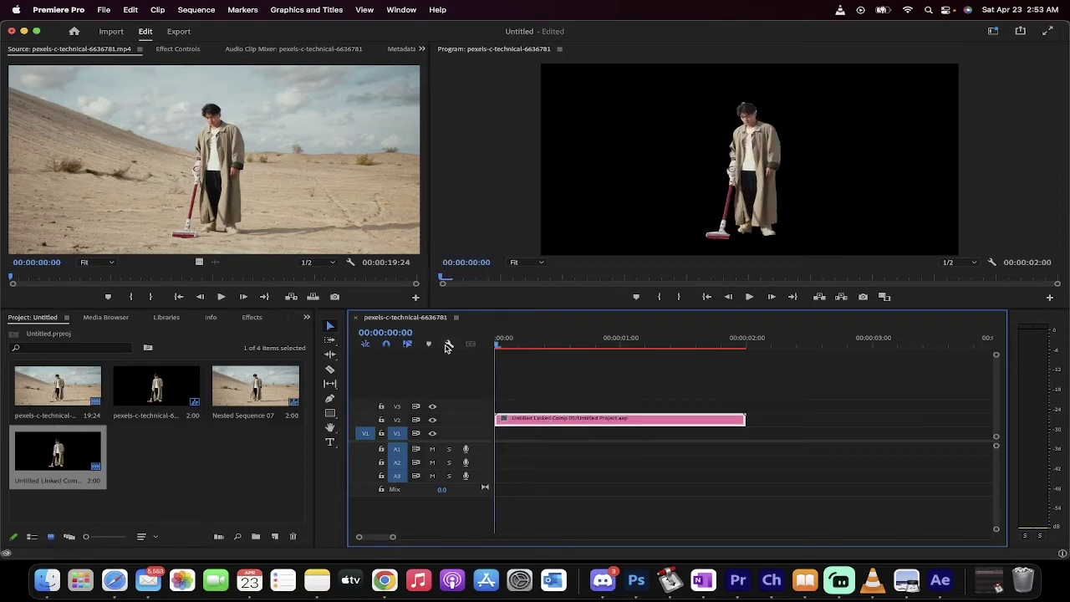
{"action": "left_click", "coordinate": [48, 396]}
{"action": "left_click_drag", "start_coordinate": [56, 390], "coordinate": [499, 436]}
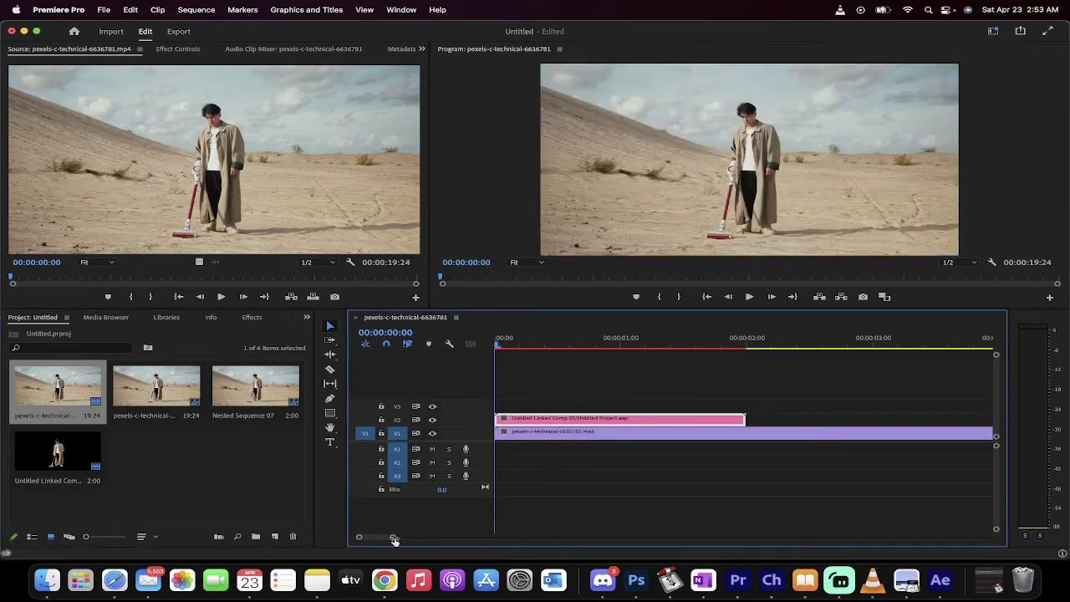
Step: Trim the V1 desert clip to end with the two-second linked comp above it
{"action": "left_click_drag", "start_coordinate": [395, 540], "coordinate": [518, 538]}
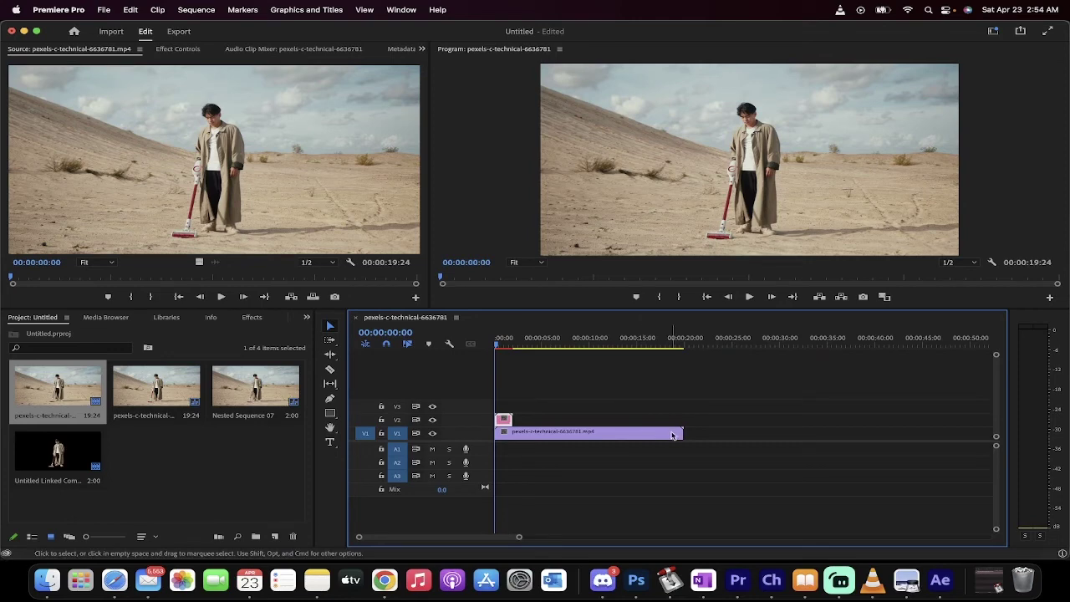
{"action": "left_click_drag", "start_coordinate": [683, 433], "coordinate": [512, 436]}
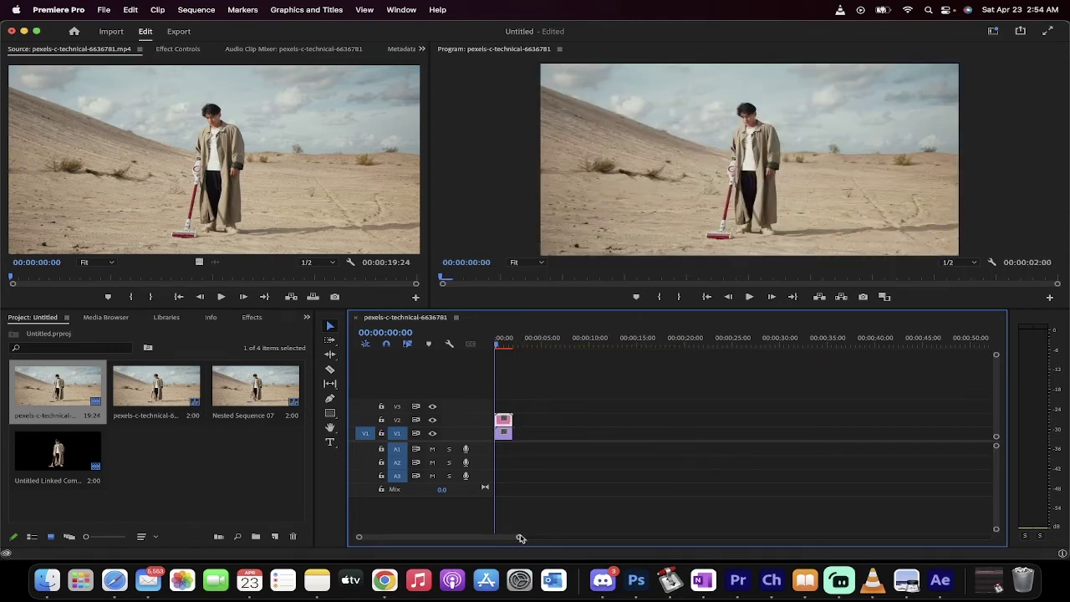
{"action": "left_click_drag", "start_coordinate": [520, 539], "coordinate": [458, 536]}
{"action": "left_click", "coordinate": [558, 433]}
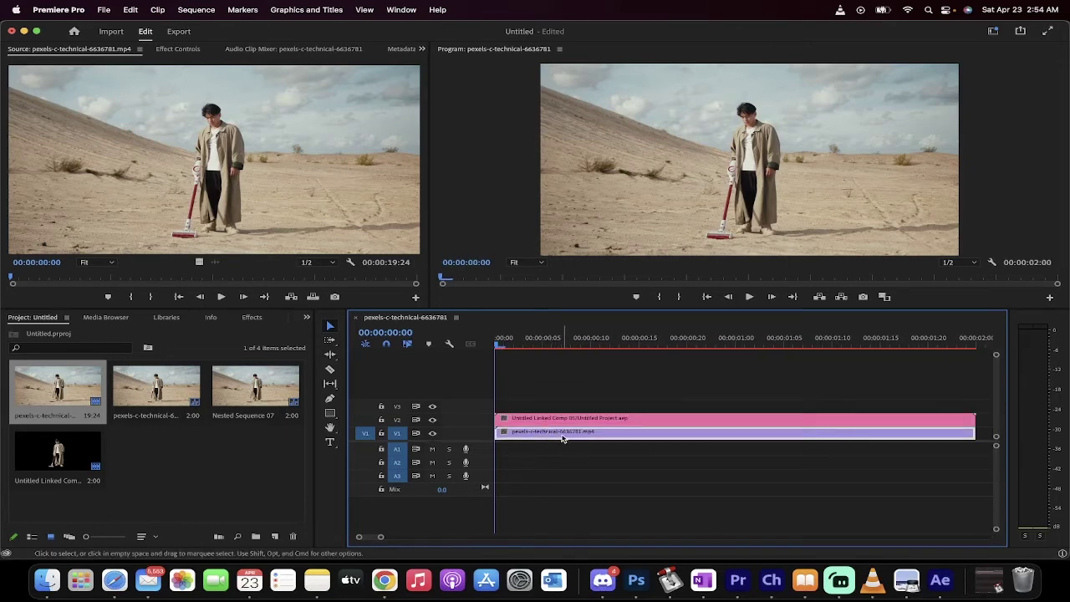
{"action": "left_click", "coordinate": [563, 419]}
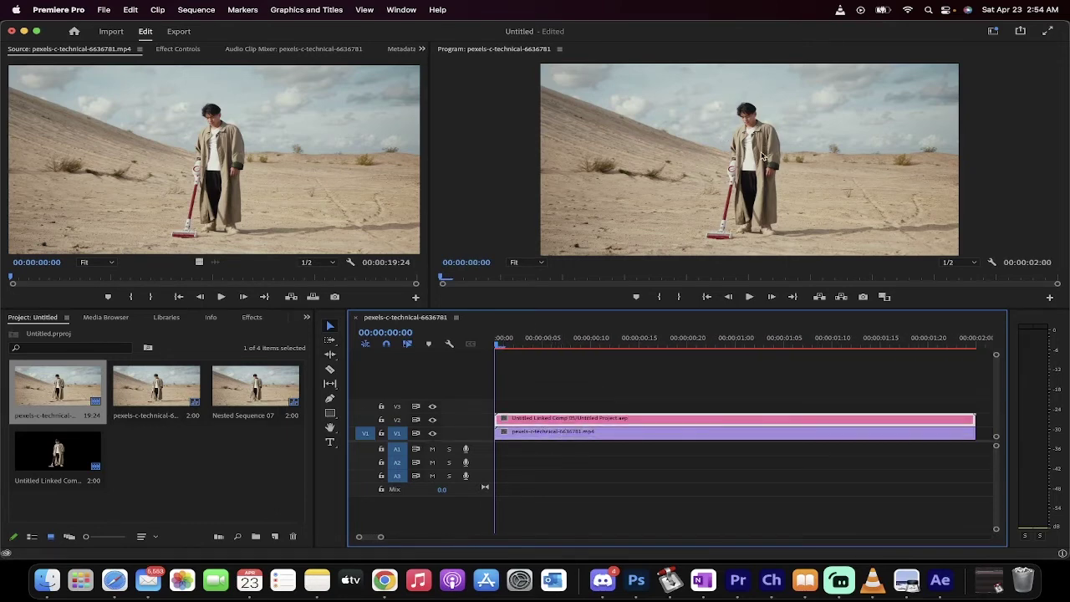
Step: Shift the linked comp clone left of the man and duplicate its clip onto track V3
{"action": "left_click", "coordinate": [763, 157]}
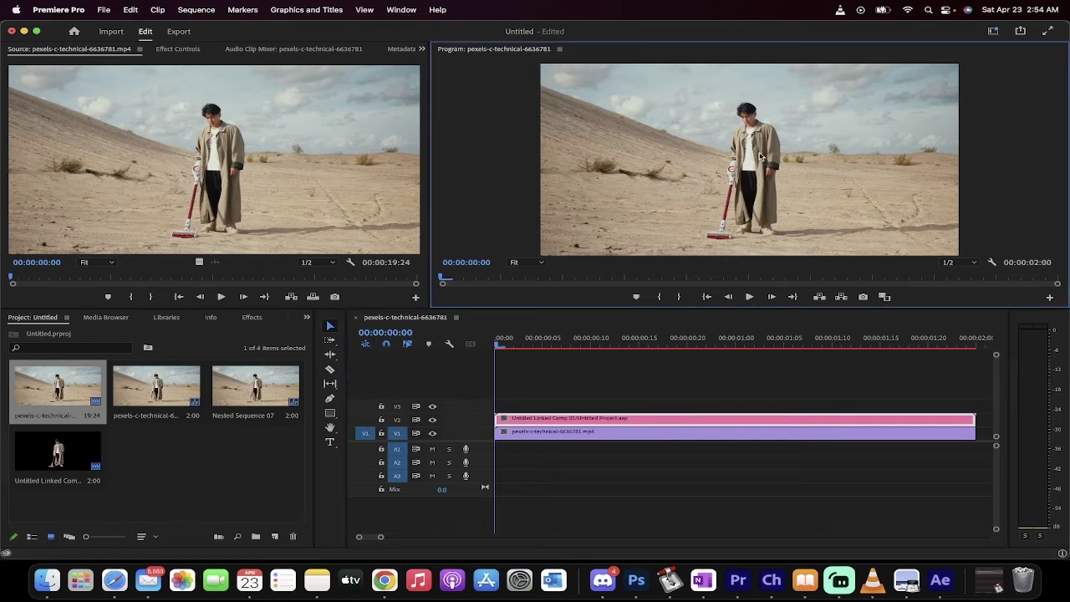
{"action": "left_click_drag", "start_coordinate": [773, 152], "coordinate": [623, 163]}
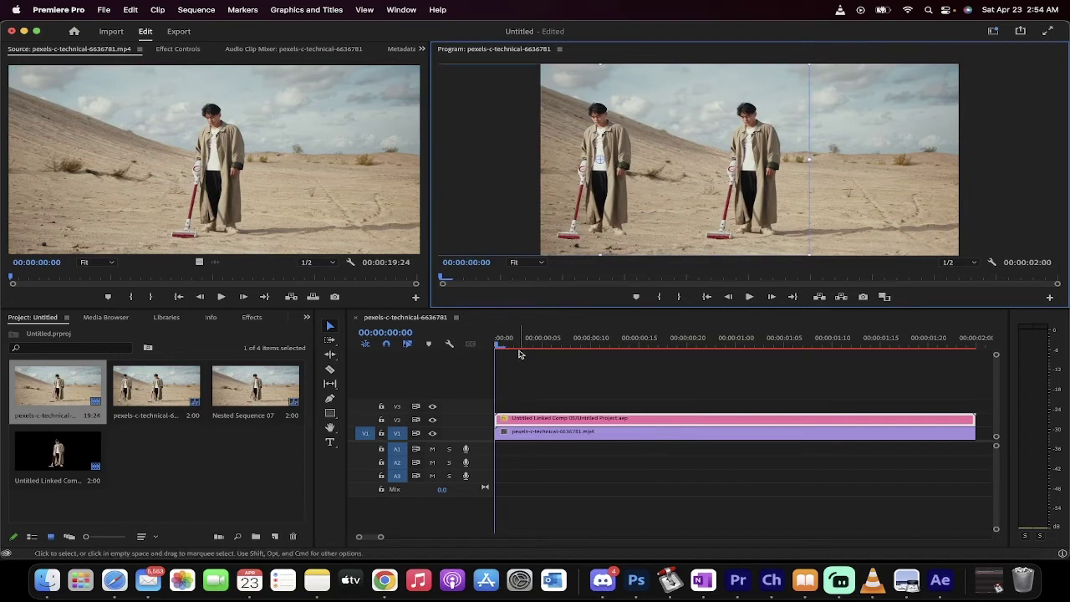
{"action": "mouse_move", "coordinate": [518, 345]}
{"action": "left_mouse_down"}
{"action": "mouse_move", "coordinate": [566, 342]}
{"action": "mouse_move", "coordinate": [514, 342]}
{"action": "left_mouse_up"}
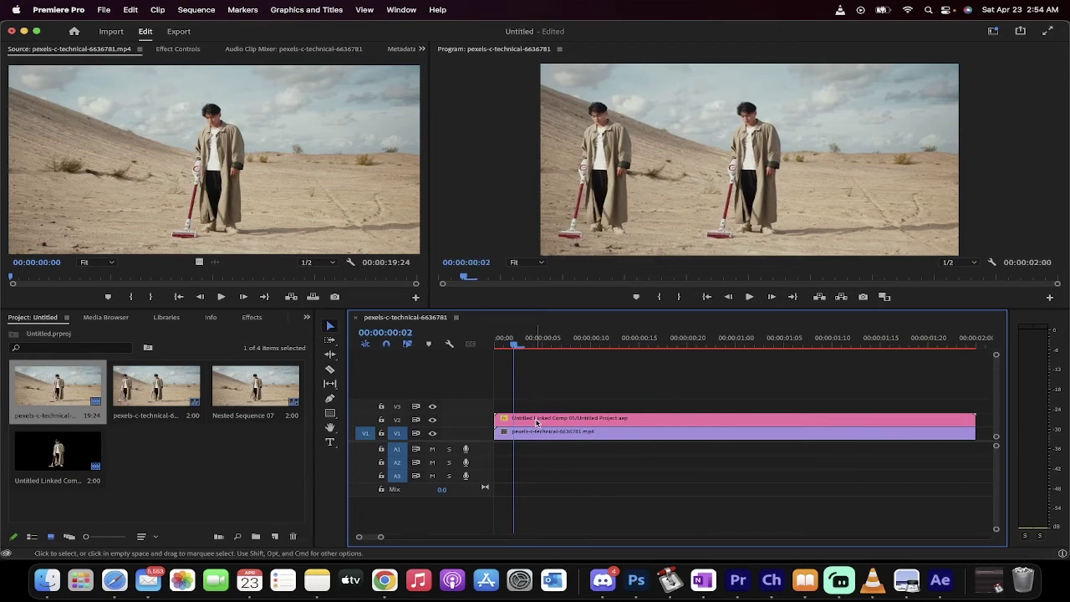
{"action": "left_click_drag", "start_coordinate": [537, 422], "coordinate": [537, 410]}
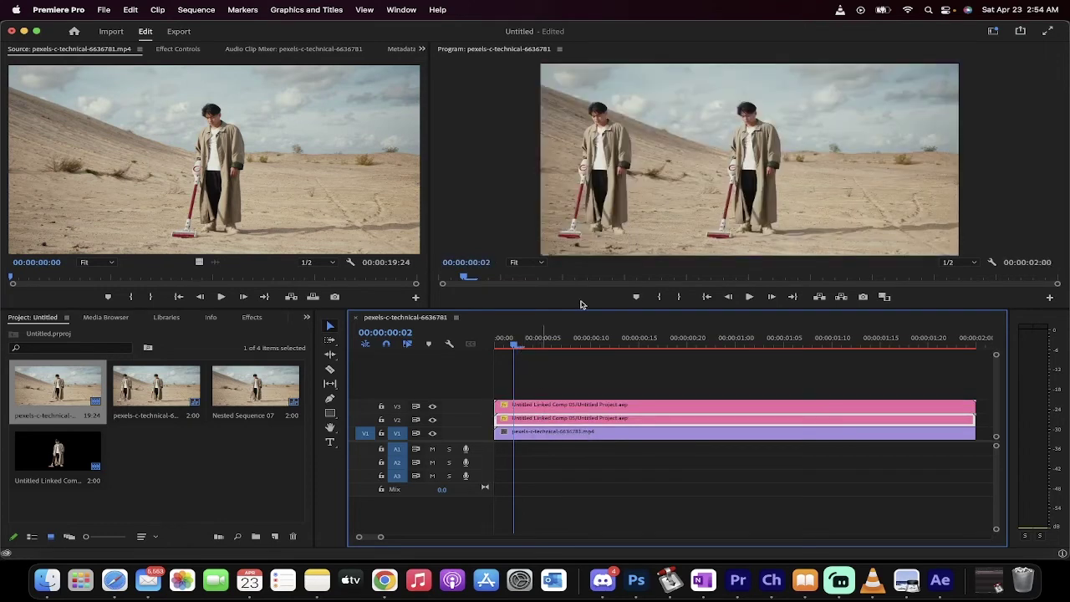
Step: Scrub the timeline and park the playhead on frame 8
{"action": "left_click_drag", "start_coordinate": [522, 342], "coordinate": [563, 343]}
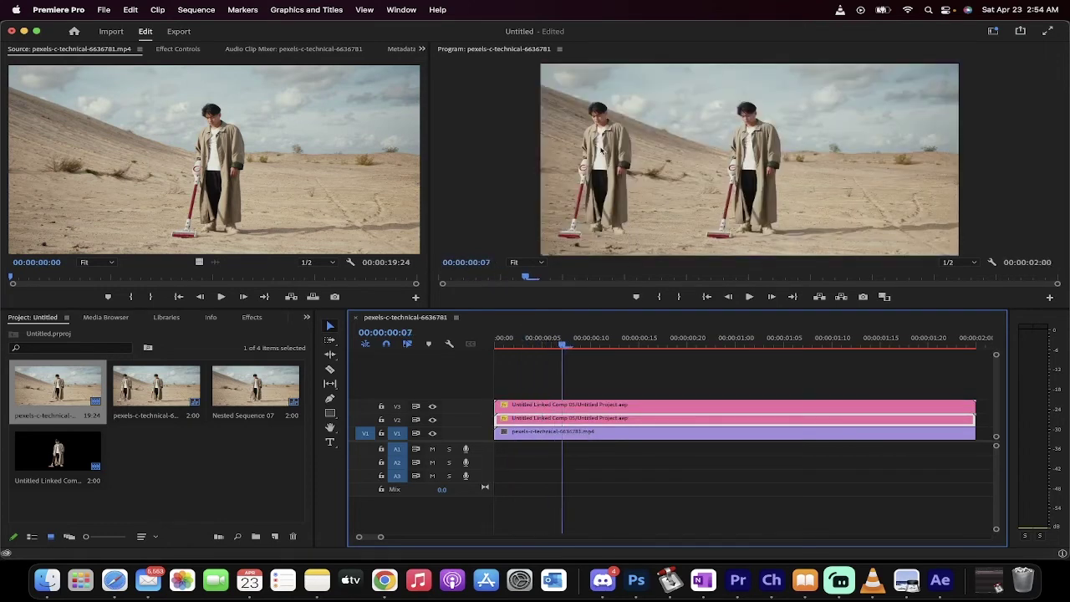
{"action": "left_click", "coordinate": [610, 151]}
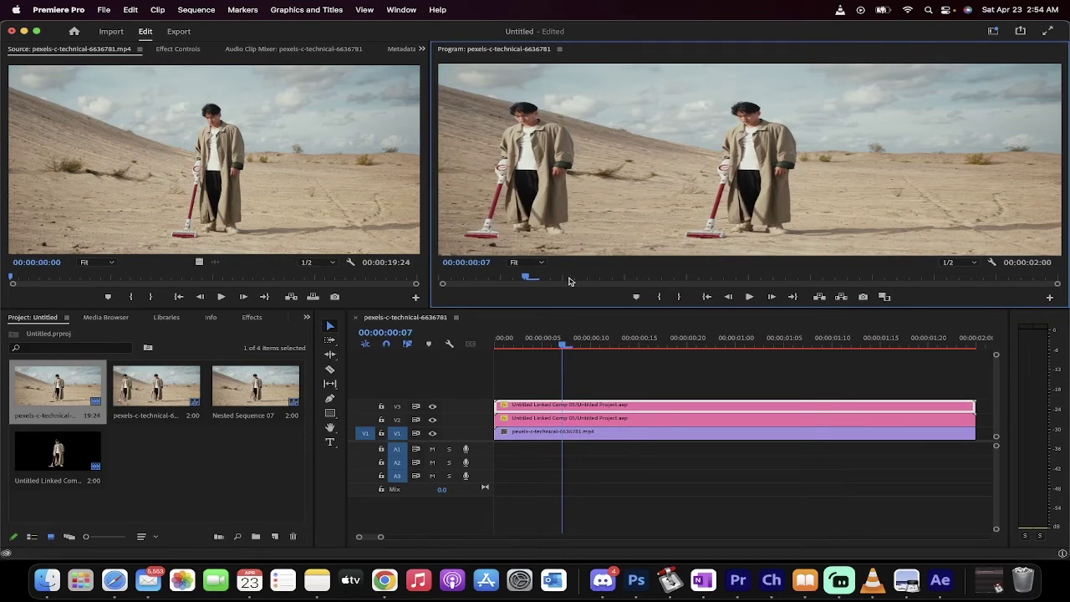
{"action": "left_click_drag", "start_coordinate": [564, 343], "coordinate": [524, 343]}
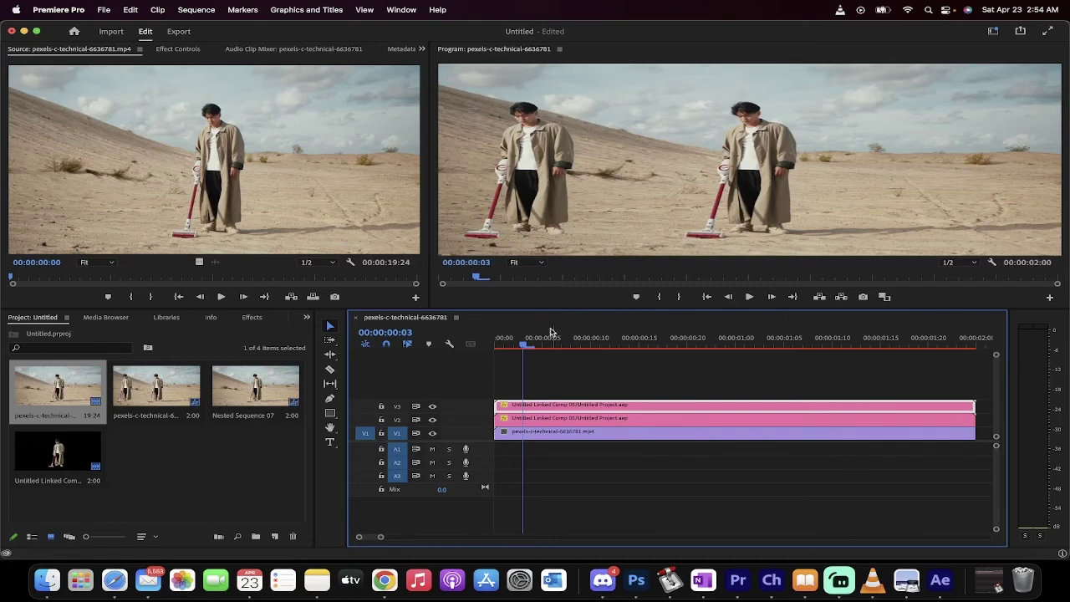
{"action": "left_click", "coordinate": [553, 344]}
{"action": "left_click", "coordinate": [572, 344]}
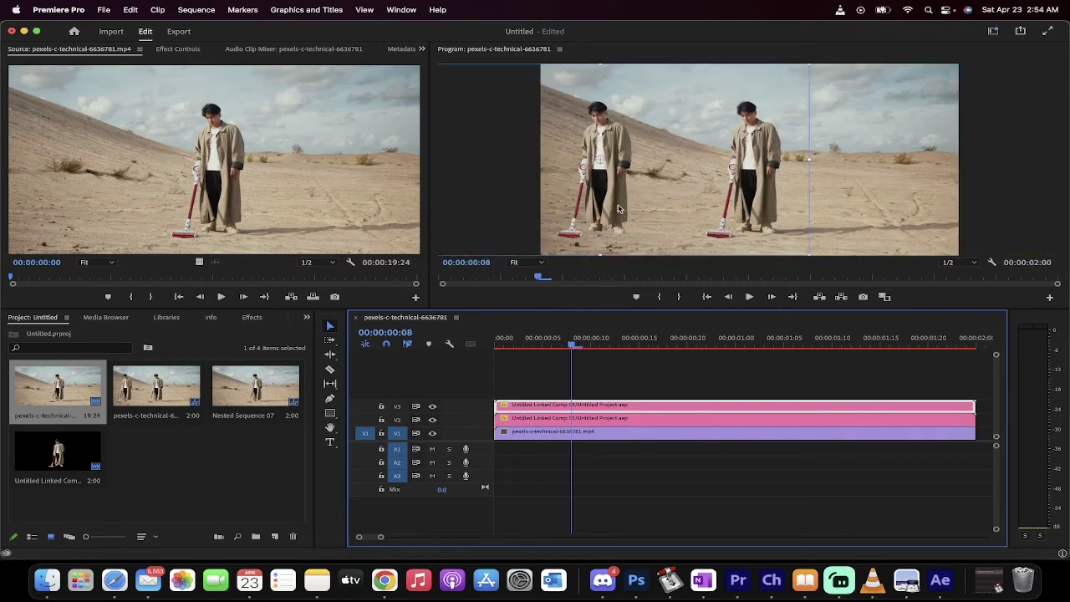
Step: Drag the V3 copy rightward so a third vacuuming man stands on the right
{"action": "left_click", "coordinate": [619, 180]}
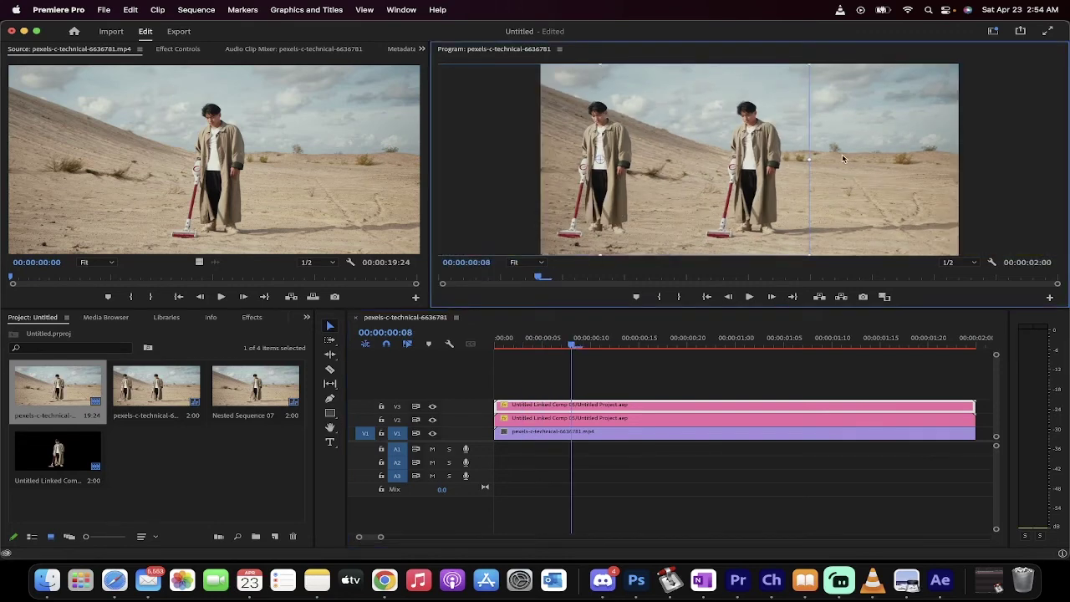
{"action": "left_click_drag", "start_coordinate": [843, 159], "coordinate": [684, 151]}
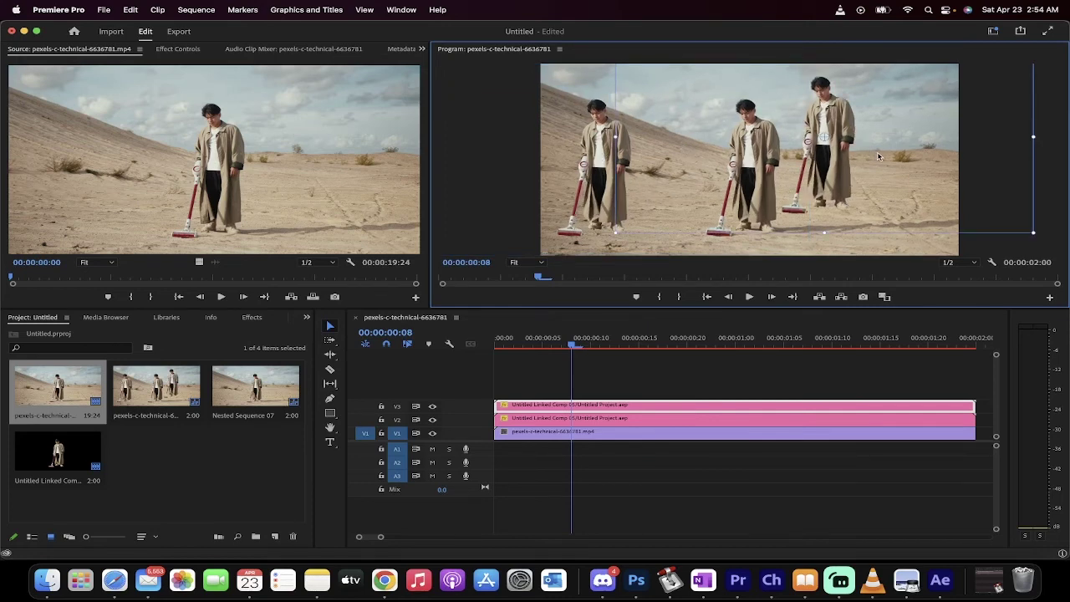
{"action": "left_click_drag", "start_coordinate": [883, 161], "coordinate": [967, 138]}
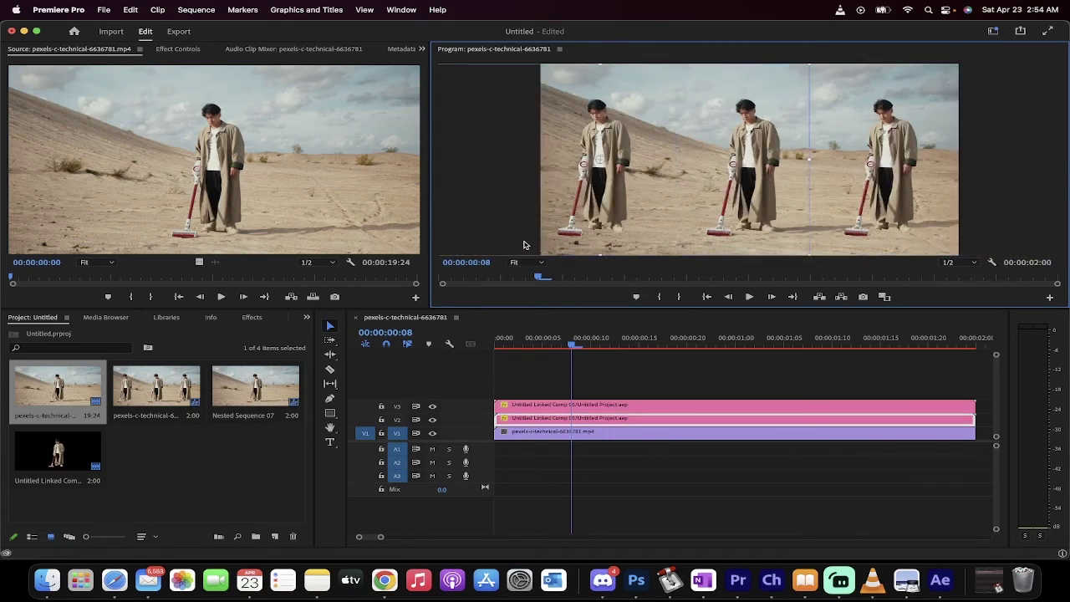
Step: Scale the left man's V2 layer down and move it to the lower left
{"action": "left_click", "coordinate": [536, 358]}
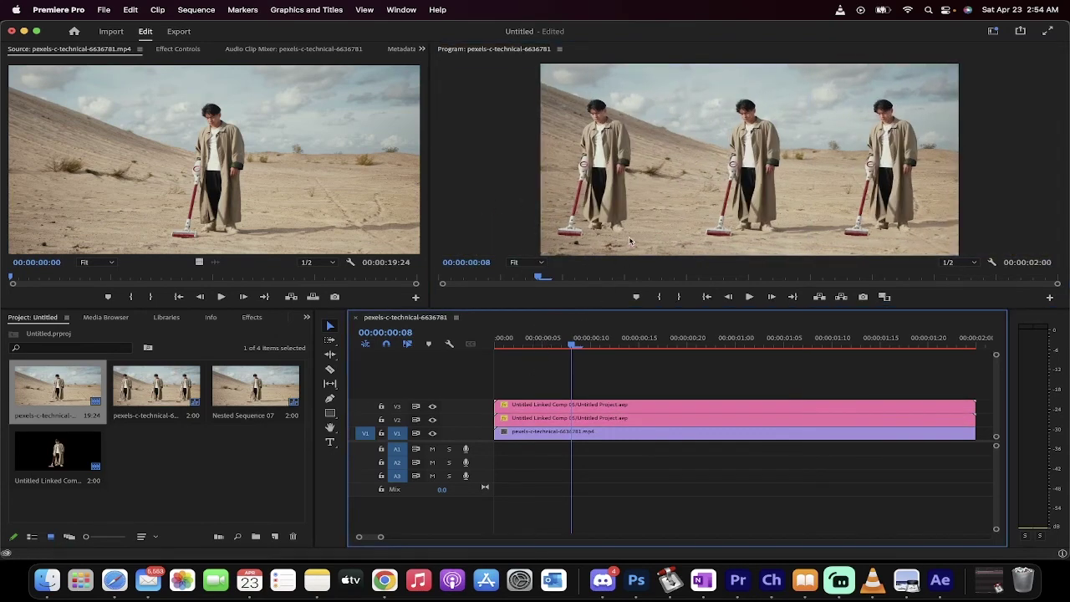
{"action": "left_click", "coordinate": [604, 157]}
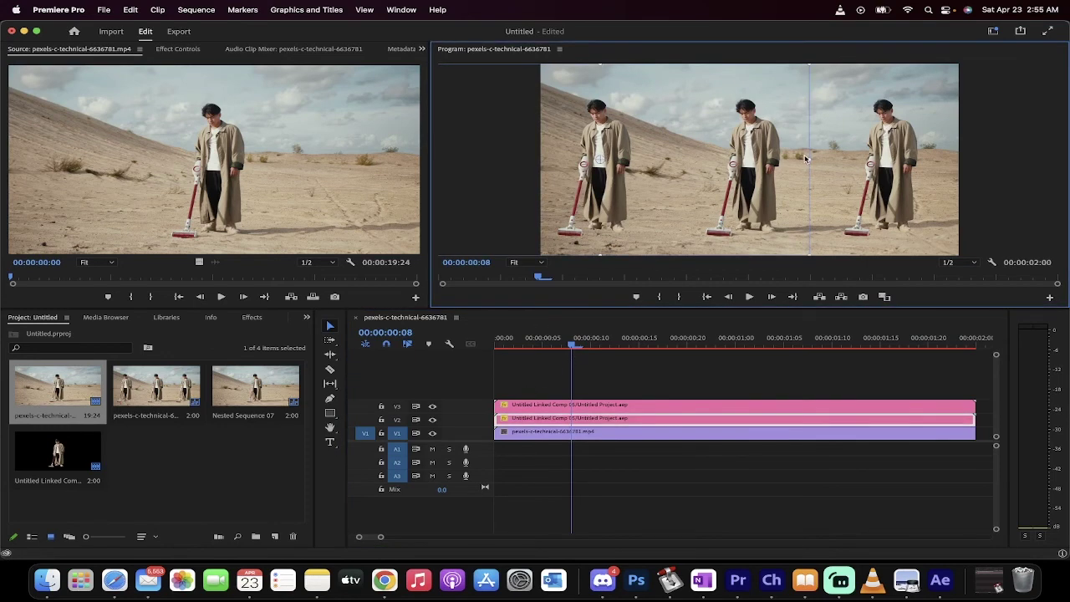
{"action": "left_click_drag", "start_coordinate": [808, 159], "coordinate": [682, 162]}
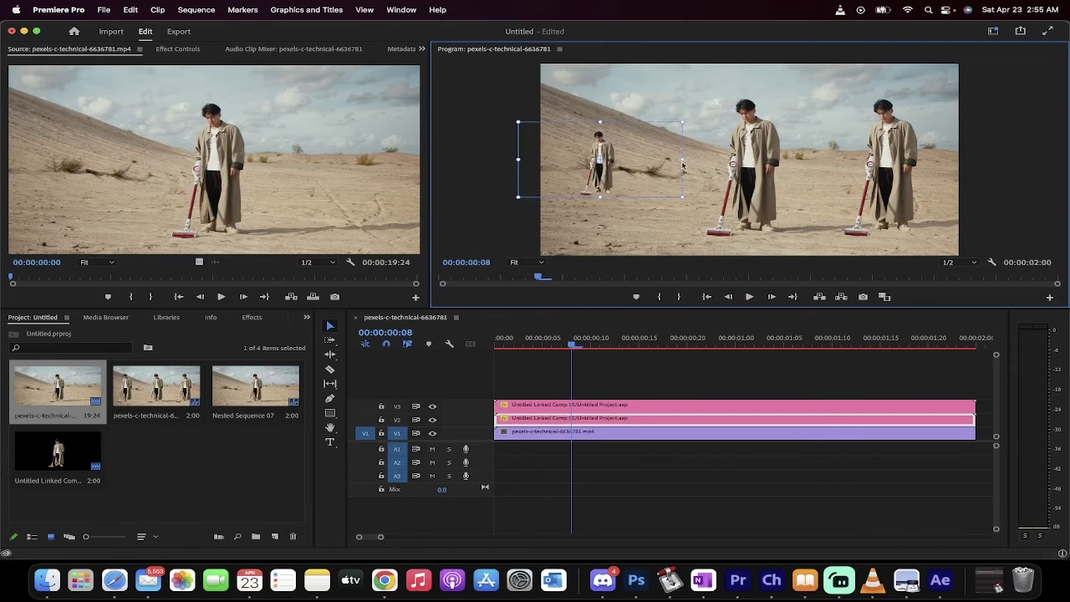
{"action": "left_click_drag", "start_coordinate": [615, 170], "coordinate": [597, 212]}
{"action": "left_click", "coordinate": [606, 163]}
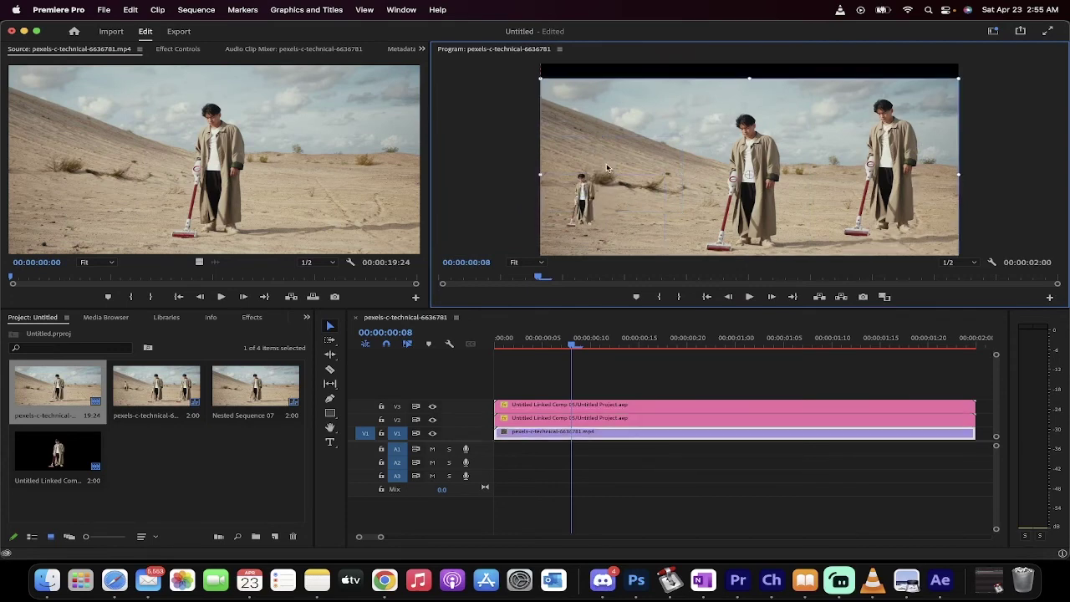
Step: Clear the selections and select the linked comp clip on V3
{"action": "left_click", "coordinate": [602, 148]}
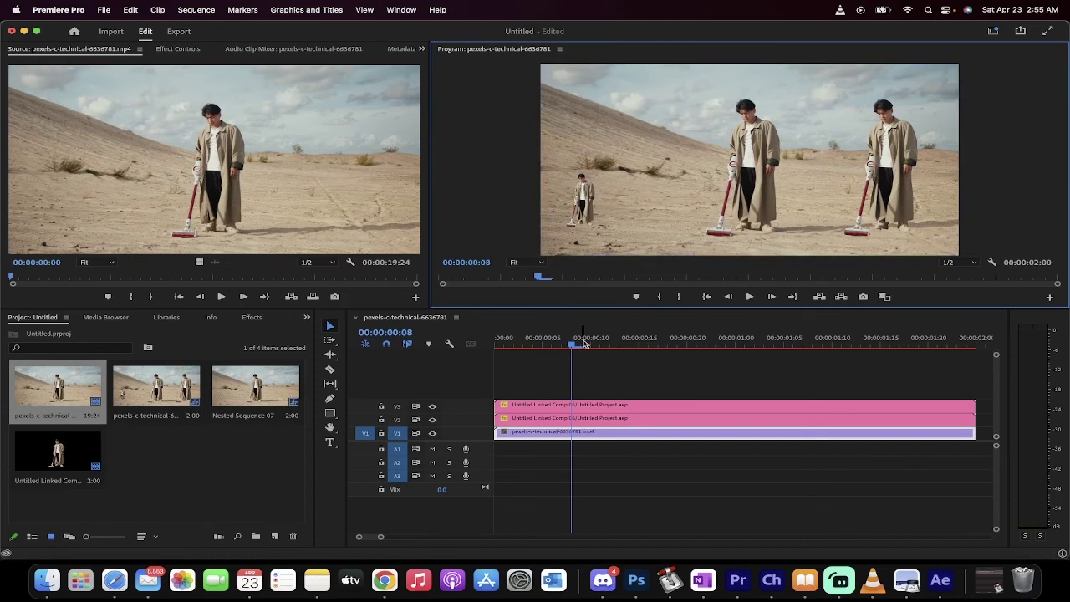
{"action": "left_click", "coordinate": [602, 366]}
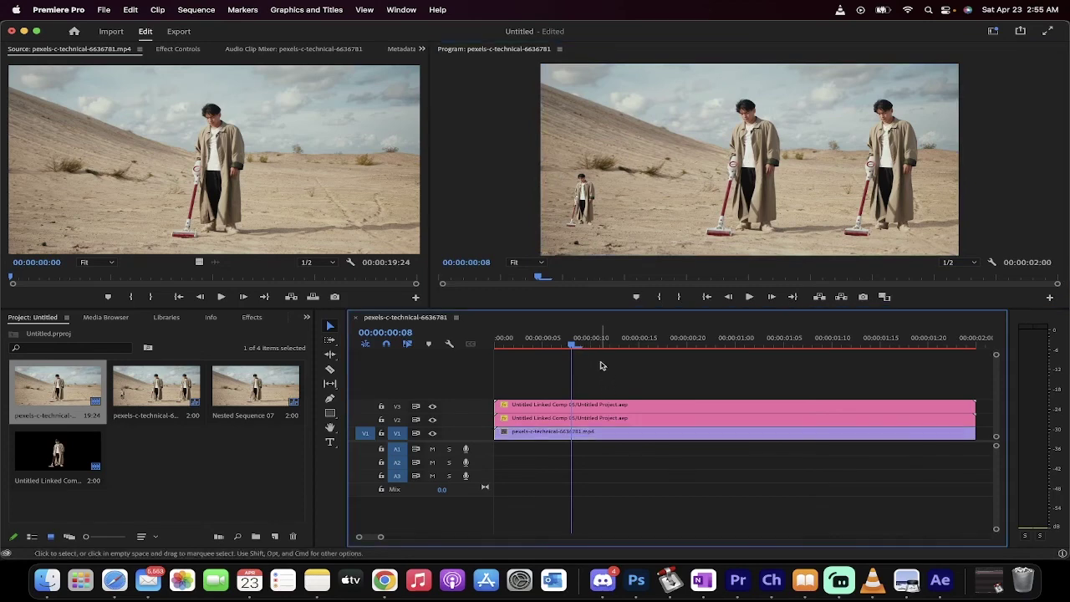
{"action": "left_click", "coordinate": [604, 405]}
Step: Duplicate the V3 linked comp onto V4 and nudge the small distant man right
{"action": "left_click_drag", "start_coordinate": [604, 406], "coordinate": [605, 393]}
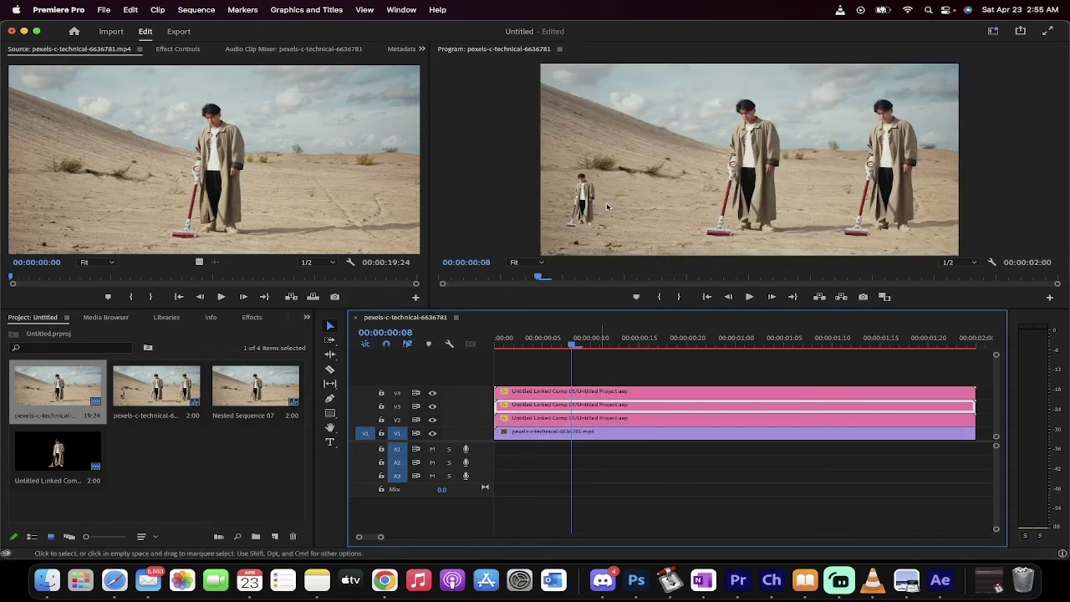
{"action": "left_click", "coordinate": [594, 185]}
{"action": "mouse_move", "coordinate": [594, 186]}
{"action": "left_mouse_down"}
{"action": "mouse_move", "coordinate": [655, 186]}
{"action": "mouse_move", "coordinate": [607, 186]}
{"action": "left_mouse_up"}
Step: Move the V4 copy left so it stands beside the centre man
{"action": "left_click", "coordinate": [642, 394]}
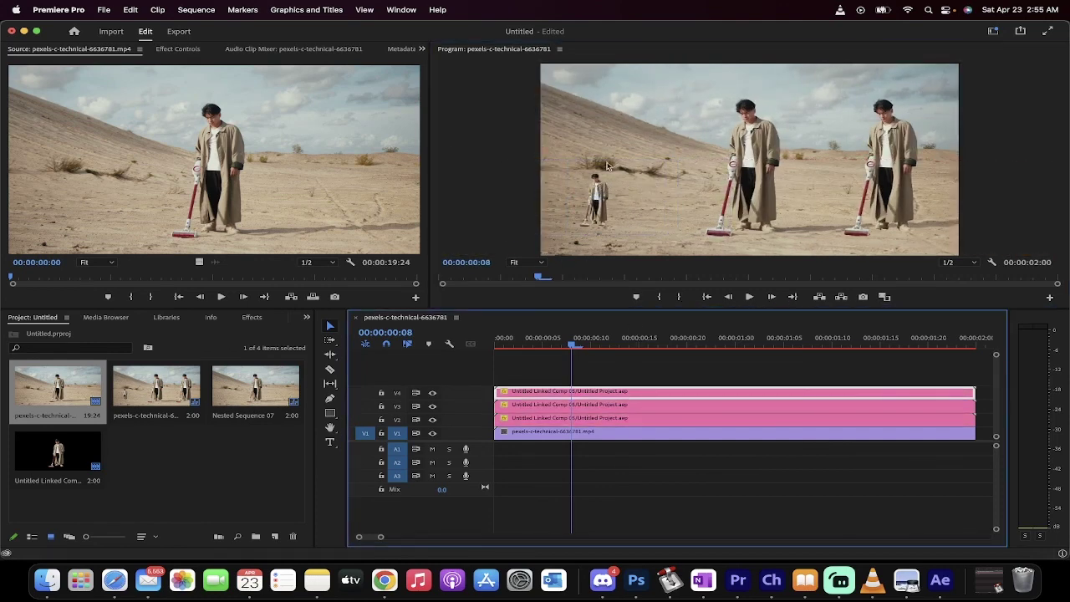
{"action": "left_click", "coordinate": [750, 172]}
{"action": "left_click_drag", "start_coordinate": [784, 153], "coordinate": [557, 160]}
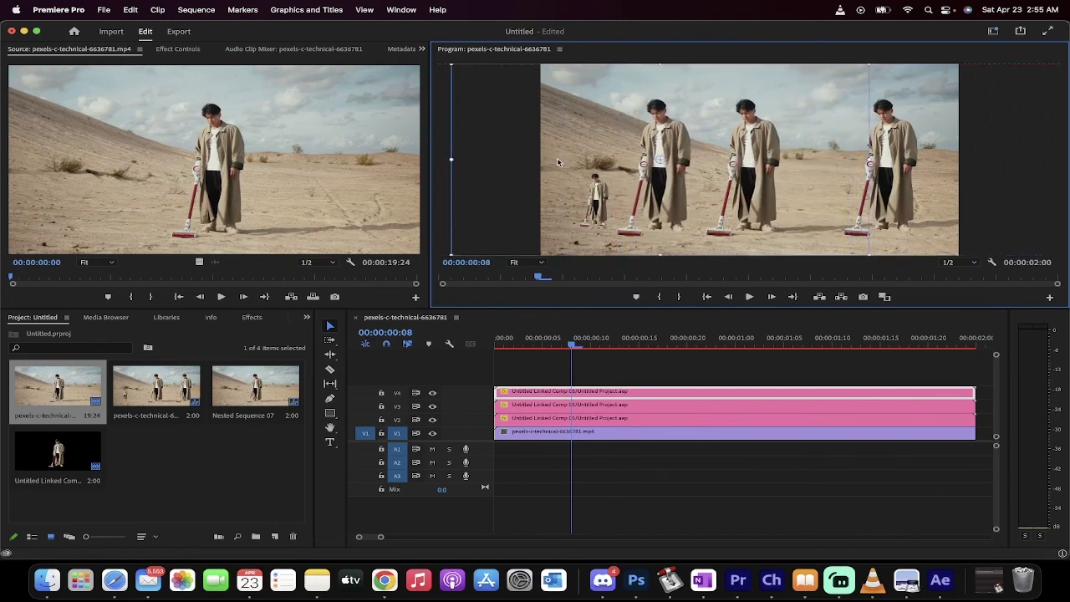